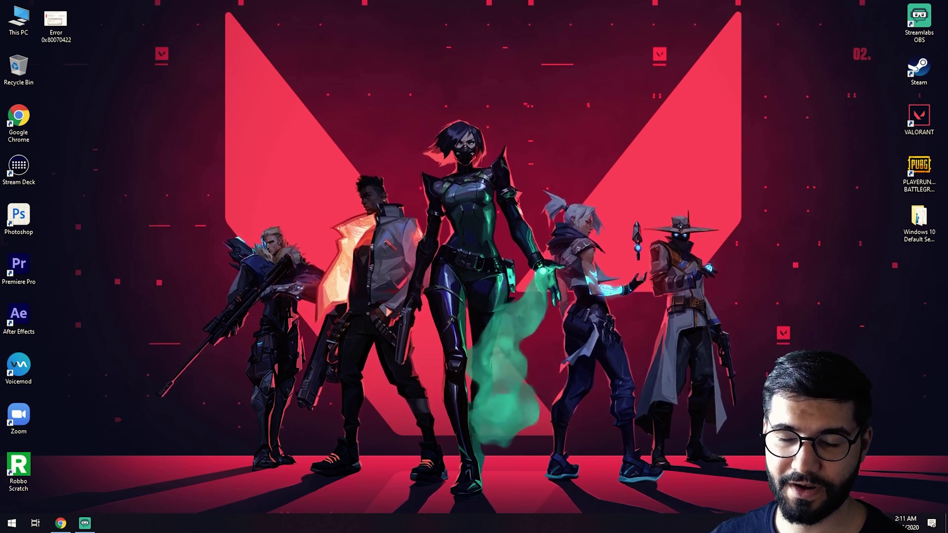
Open Control Panel via Start search, view Small icons, and open Windows Defender Firewall
{"action": "left_click", "coordinate": [11, 527]}
{"action": "type", "text": "cont"}
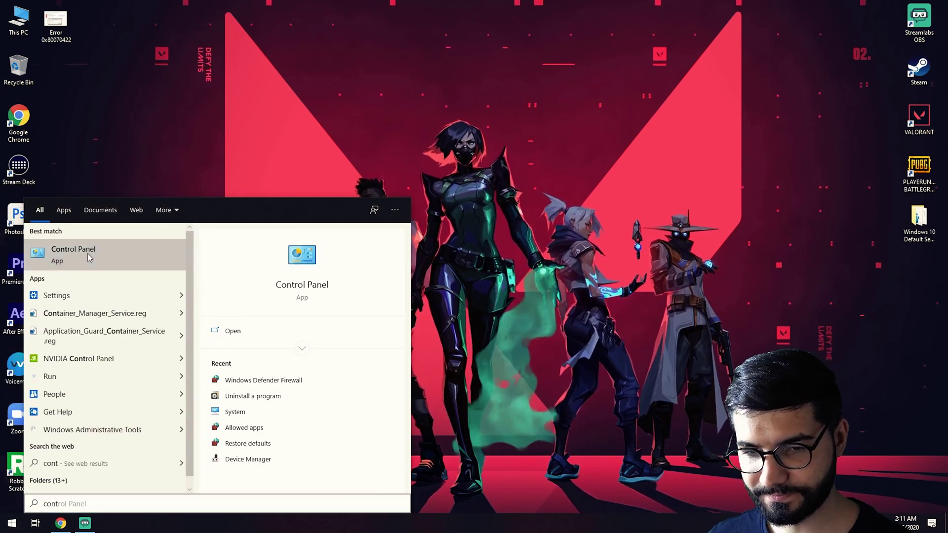
{"action": "left_click", "coordinate": [87, 253]}
{"action": "left_click", "coordinate": [695, 185]}
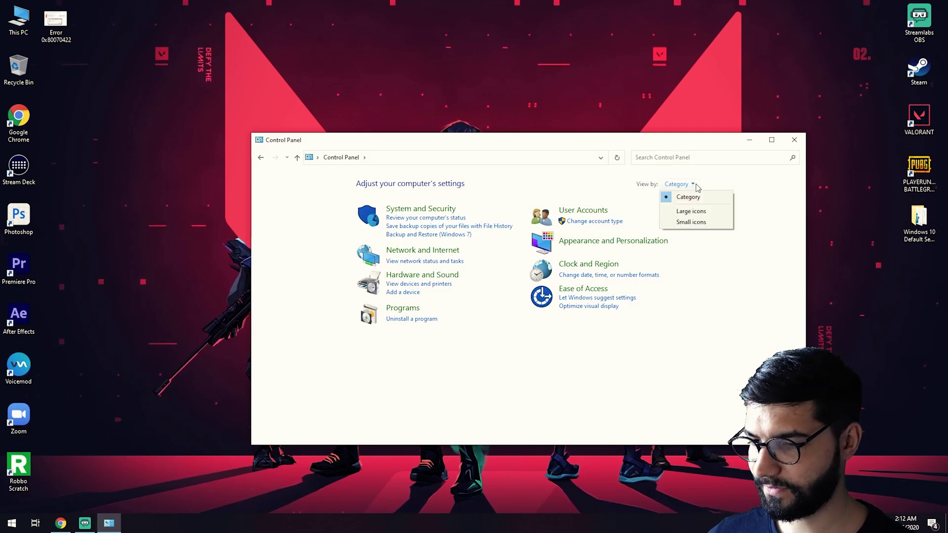
{"action": "left_click", "coordinate": [701, 222]}
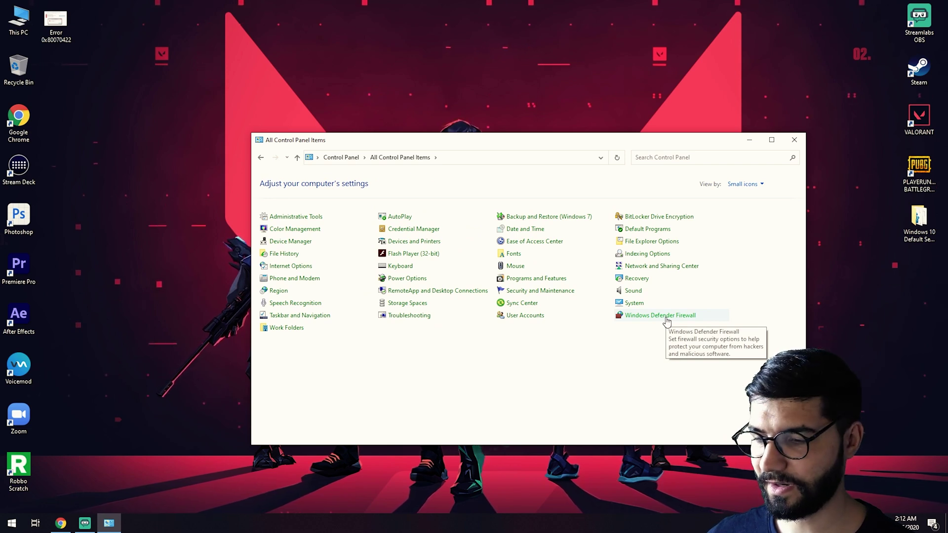
{"action": "left_click", "coordinate": [667, 318]}
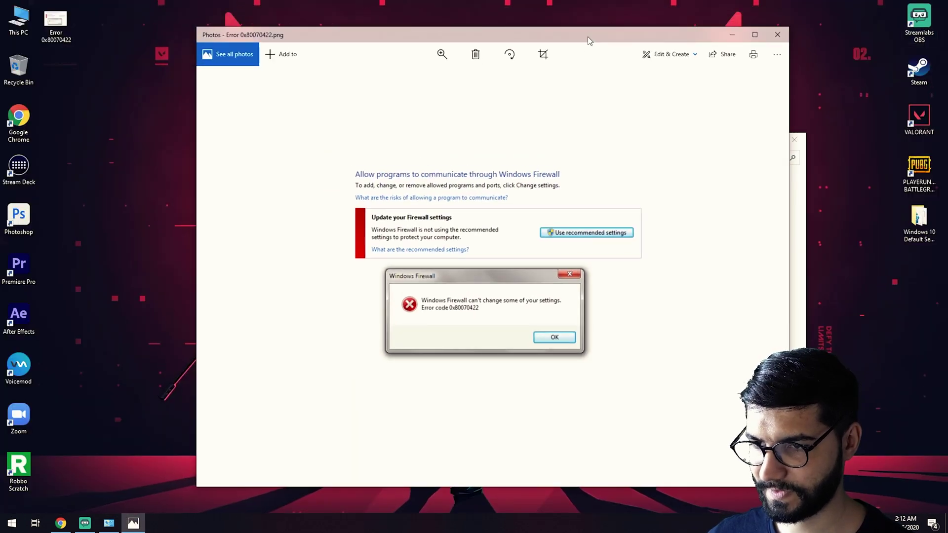
Move the Photos window slightly down and to the right
{"action": "left_click_drag", "start_coordinate": [587, 37], "coordinate": [611, 49]}
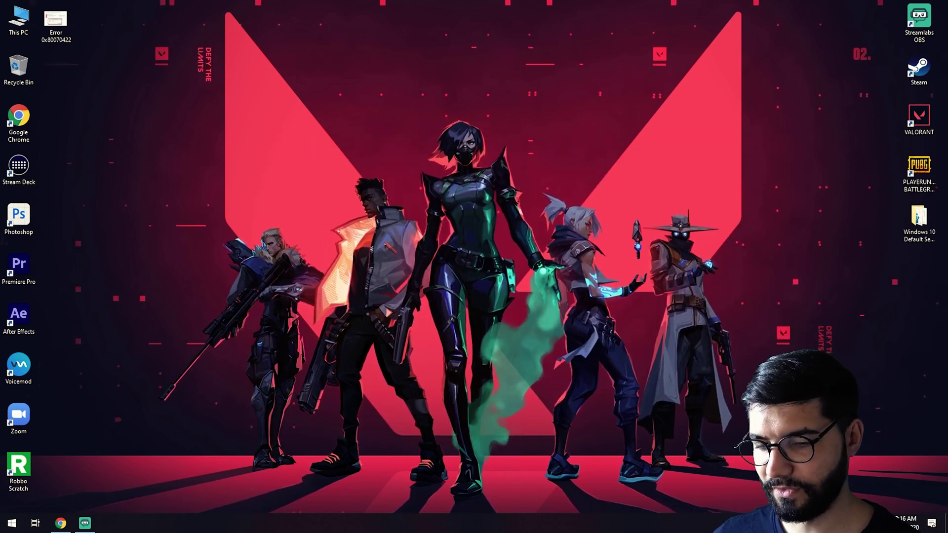
Launch the Services console from a 'services' Start search and sort it by name
{"action": "left_click", "coordinate": [15, 524]}
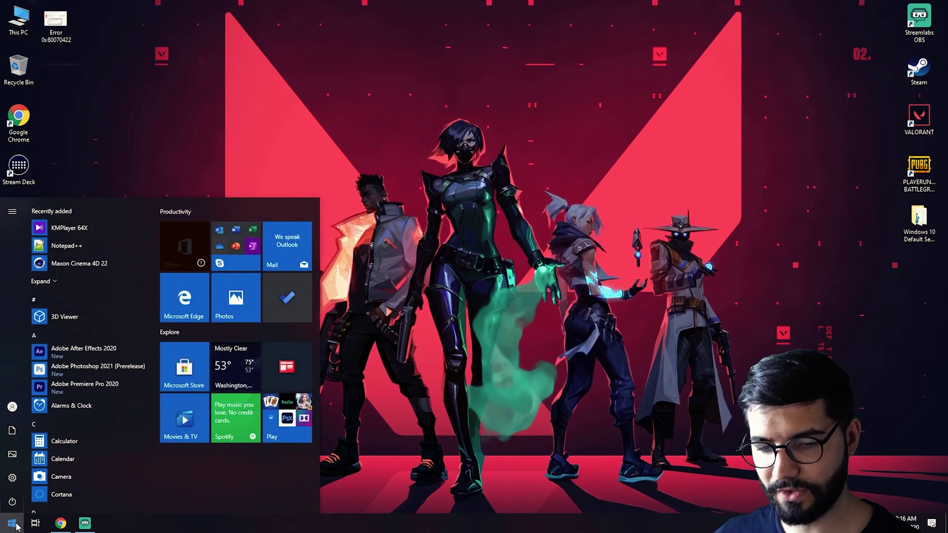
{"action": "type", "text": "services"}
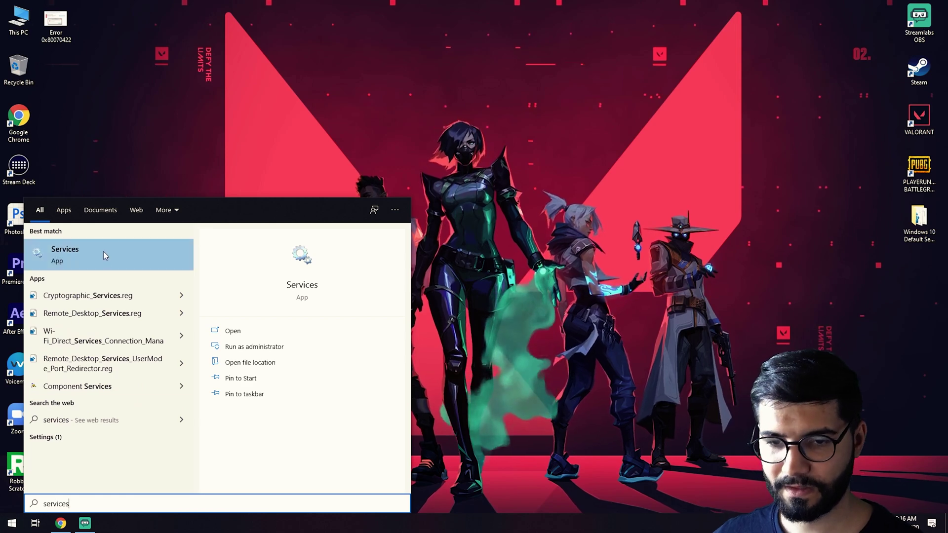
{"action": "left_click", "coordinate": [67, 250]}
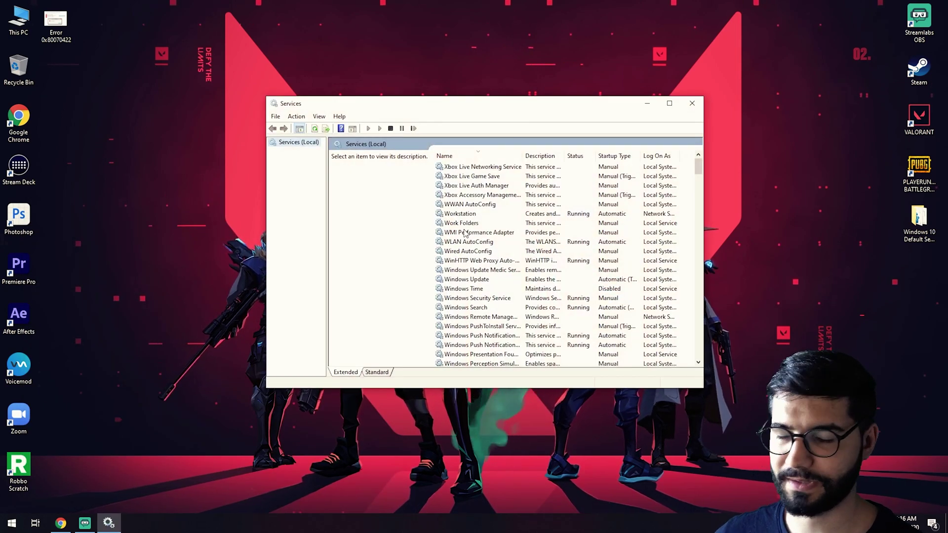
{"action": "left_click", "coordinate": [492, 157]}
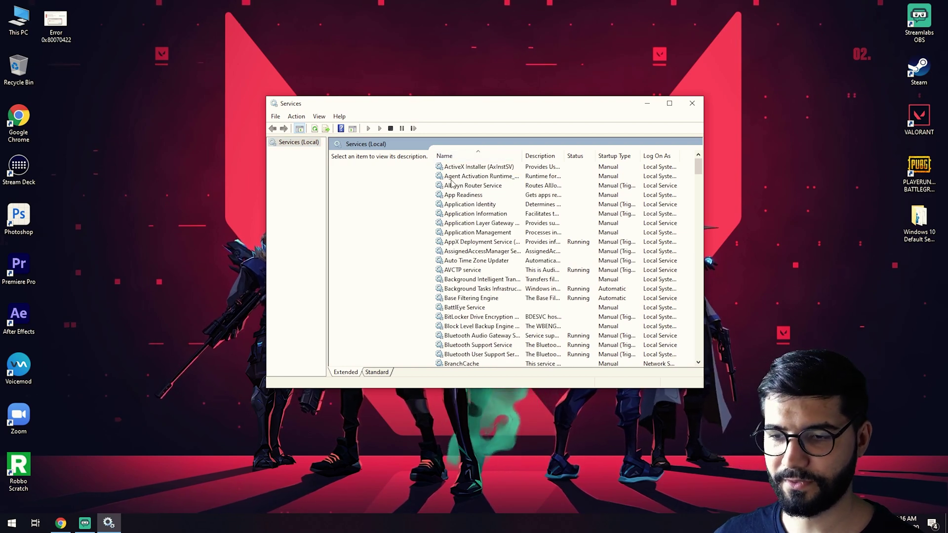
Sort services by name descending, select Windows Defender Firewall, and bring up its actions menu
{"action": "scroll", "coordinate": [475, 250], "scroll_direction": "down", "scroll_amount": 20}
{"action": "scroll", "coordinate": [475, 251], "scroll_direction": "down", "scroll_amount": 20}
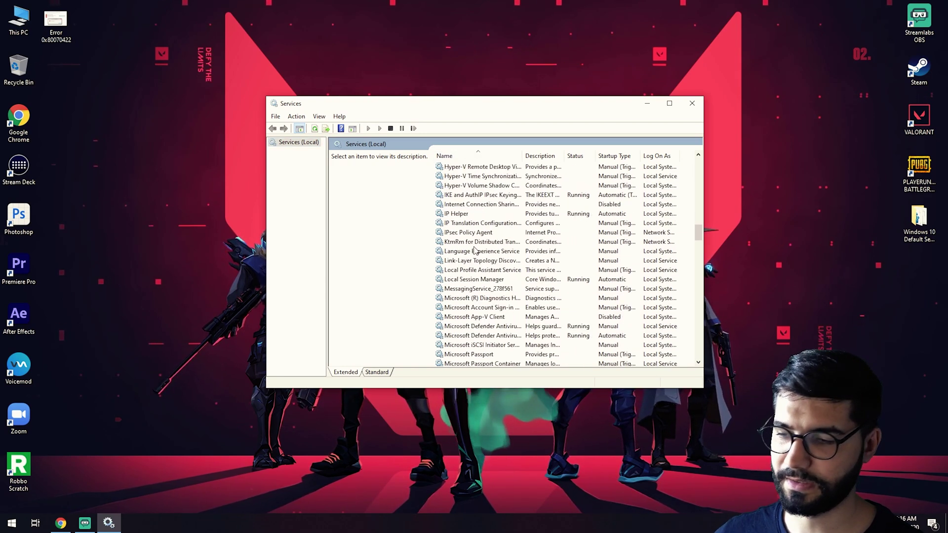
{"action": "scroll", "coordinate": [486, 251], "scroll_direction": "up", "scroll_amount": 20}
{"action": "scroll", "coordinate": [489, 252], "scroll_direction": "up", "scroll_amount": 5}
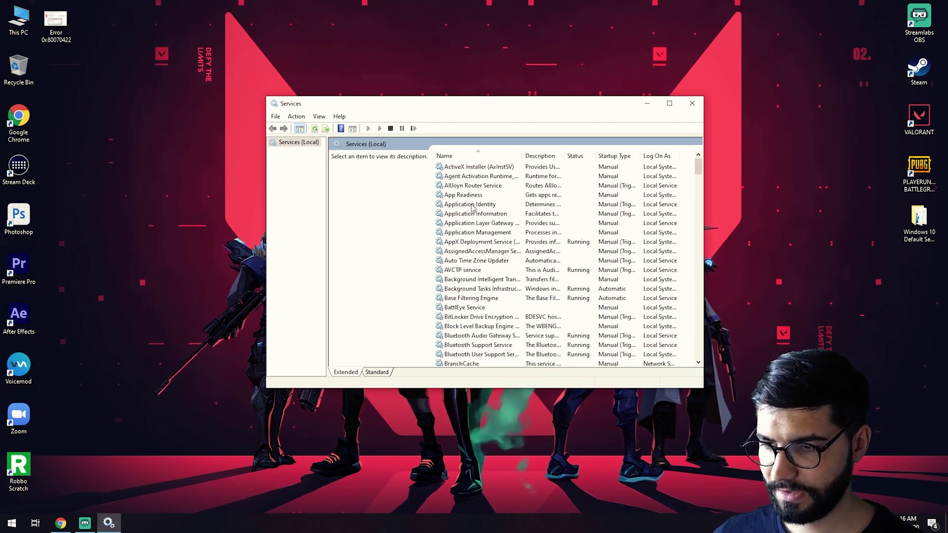
{"action": "left_click", "coordinate": [469, 156]}
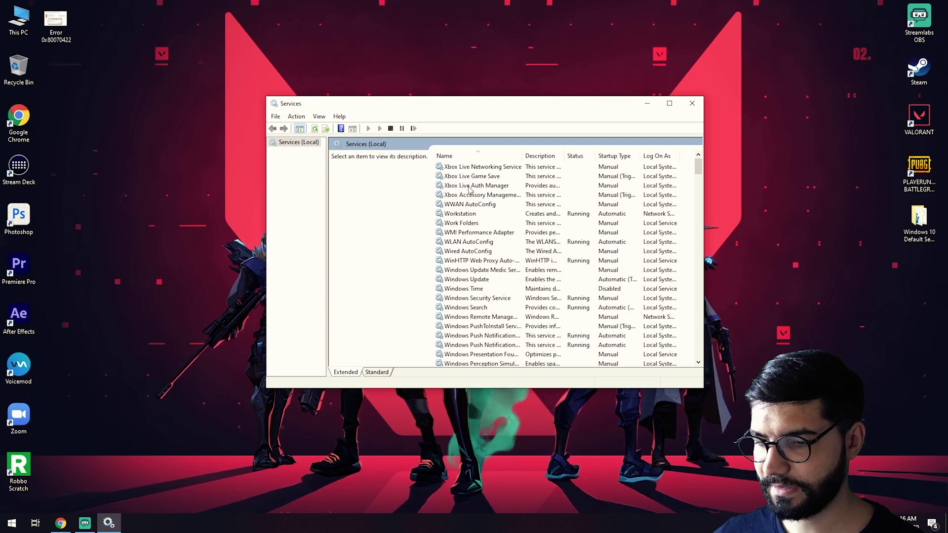
{"action": "scroll", "coordinate": [469, 189], "scroll_direction": "down", "scroll_amount": 2}
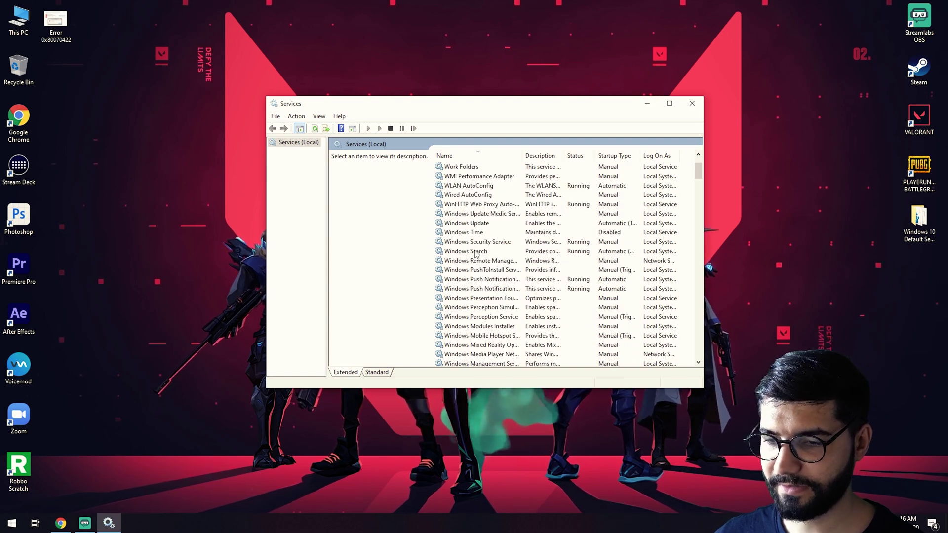
{"action": "scroll", "coordinate": [465, 247], "scroll_direction": "down", "scroll_amount": 5}
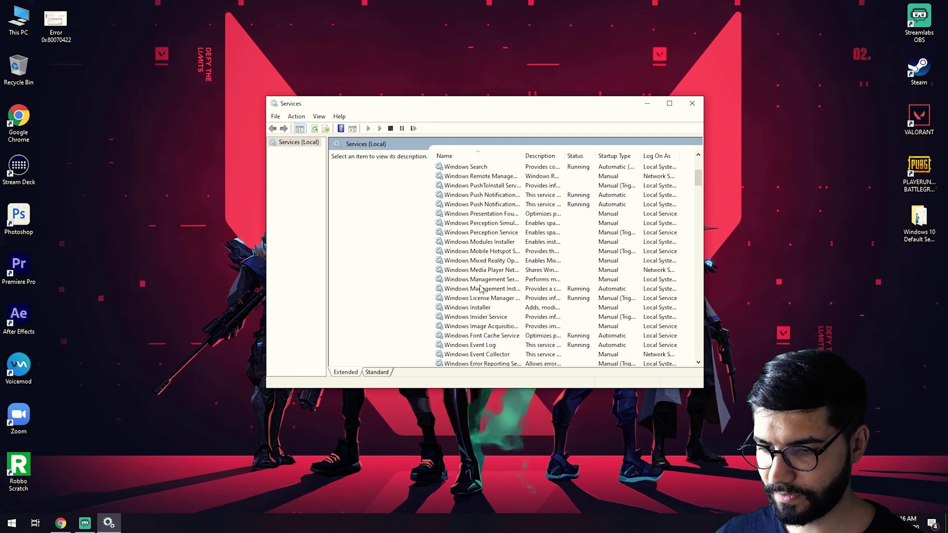
{"action": "left_click", "coordinate": [495, 330]}
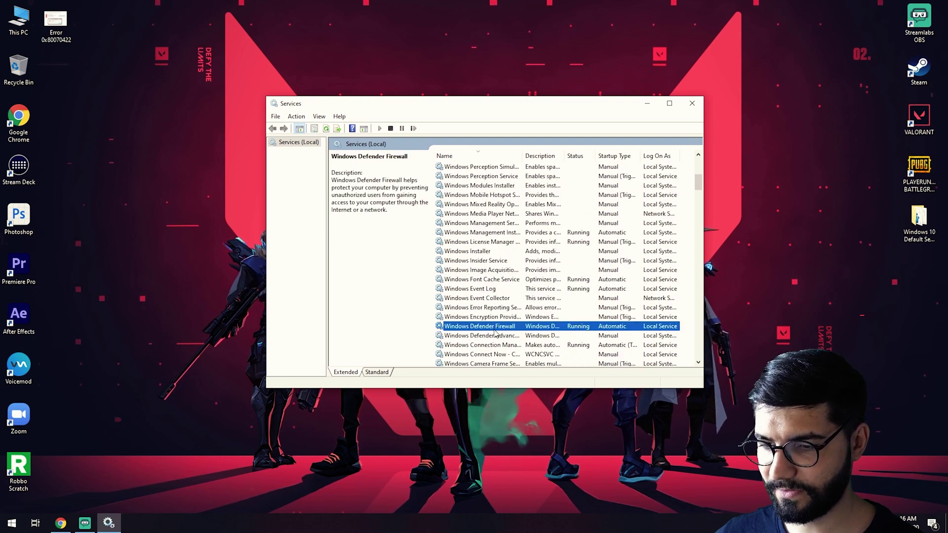
{"action": "right_click", "coordinate": [612, 326]}
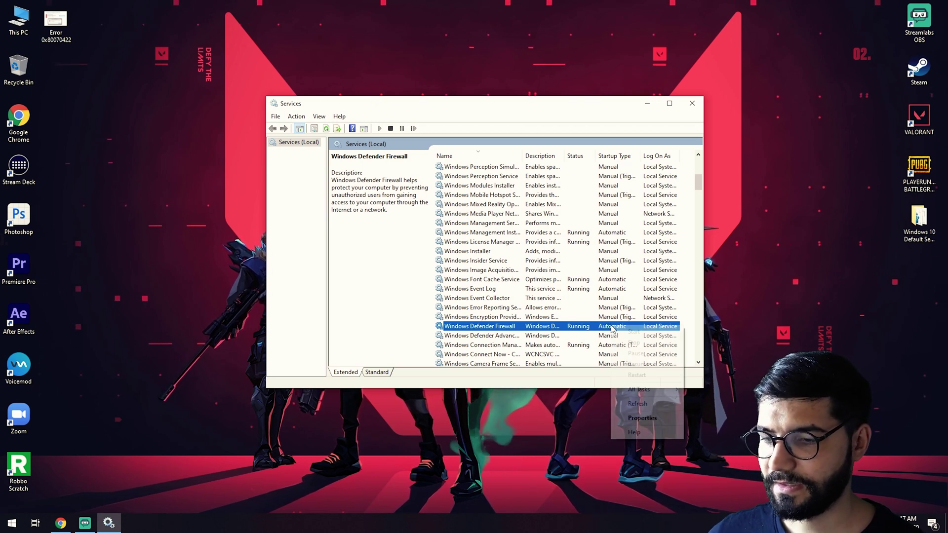
{"action": "left_click", "coordinate": [640, 420]}
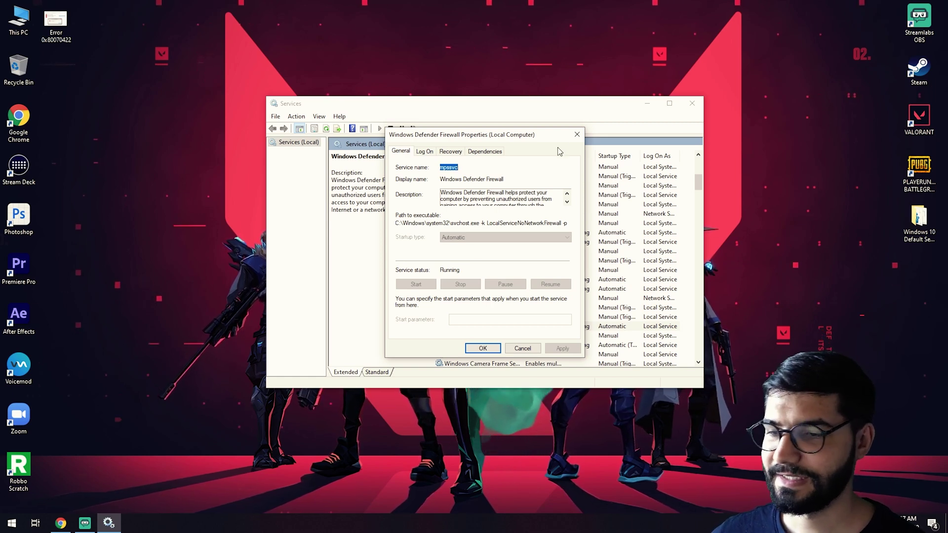
{"action": "key", "text": "Escape"}
{"action": "double_click", "coordinate": [485, 299]}
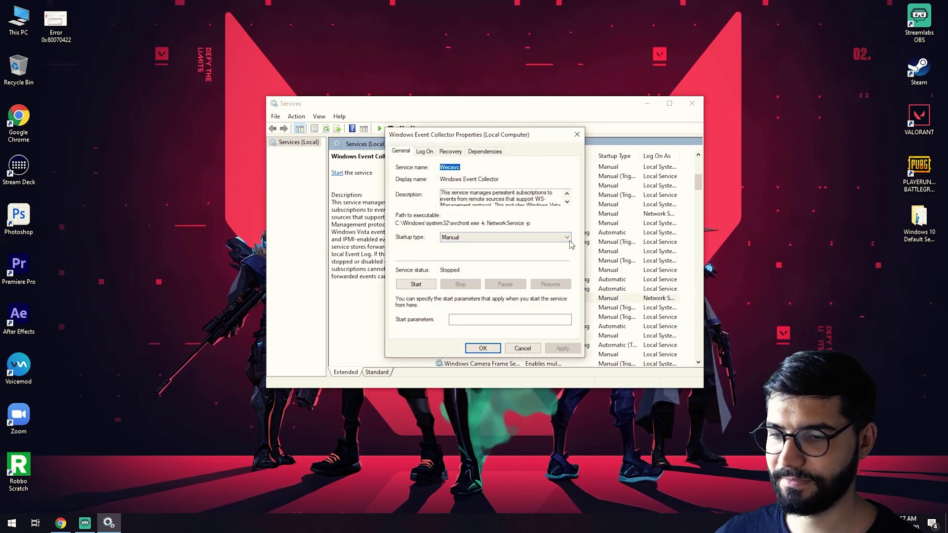
{"action": "left_click", "coordinate": [566, 237]}
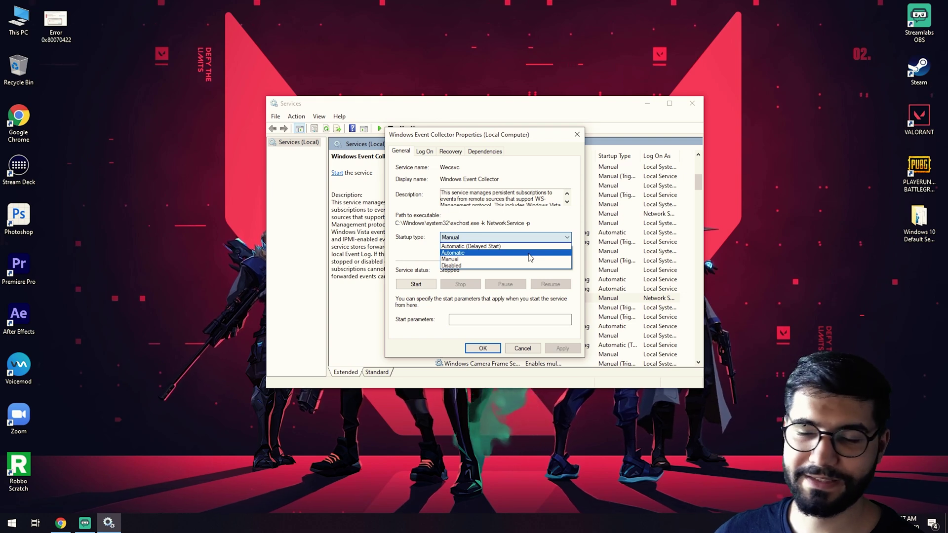
{"action": "left_click", "coordinate": [413, 252]}
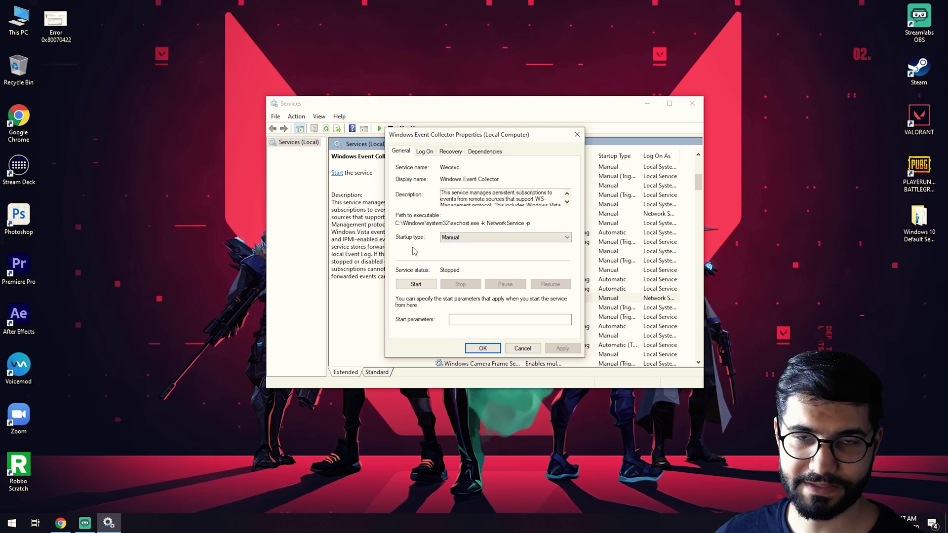
{"action": "left_click", "coordinate": [536, 350]}
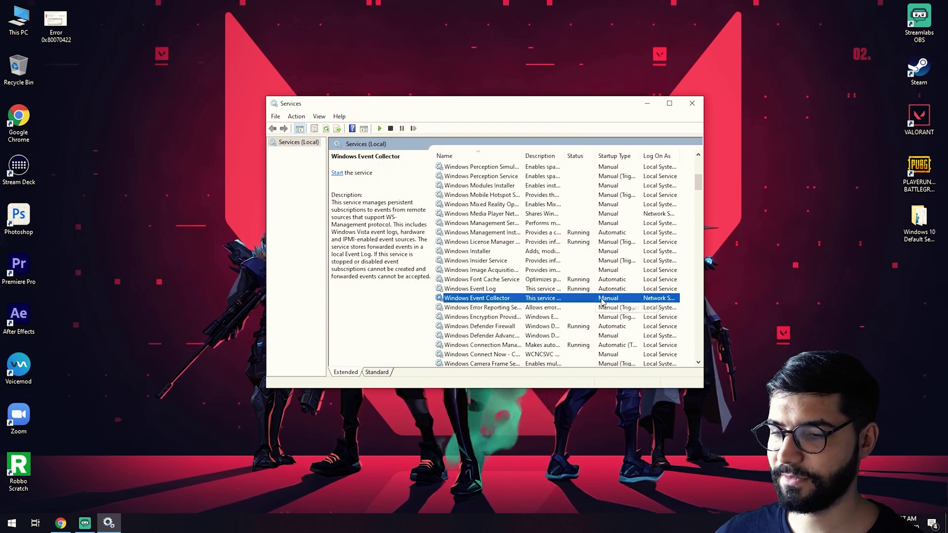
Check the Windows Defender Firewall service status in its properties, then dismiss them
{"action": "left_click", "coordinate": [500, 326]}
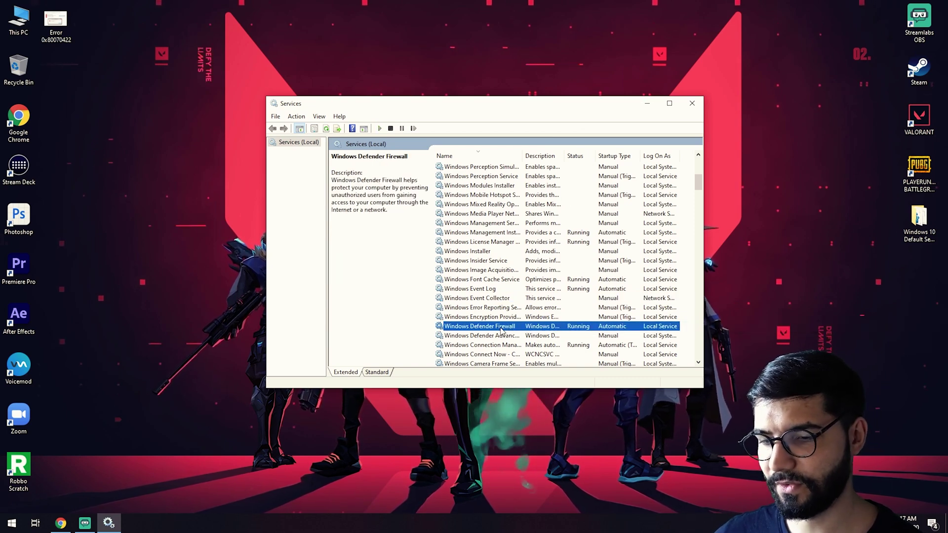
{"action": "double_click", "coordinate": [501, 326]}
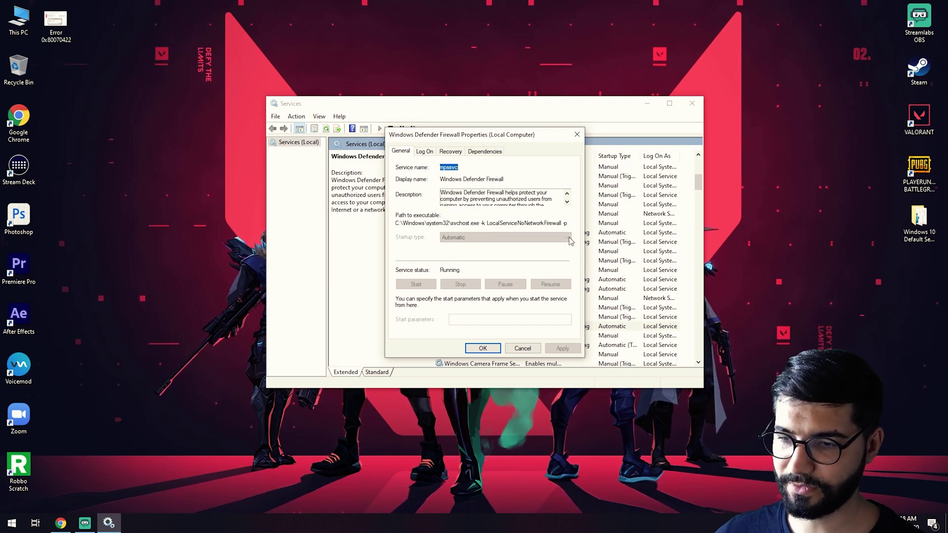
{"action": "key", "text": "Escape"}
Inspect the Windows Insider Service startup types without changing anything
{"action": "double_click", "coordinate": [486, 261]}
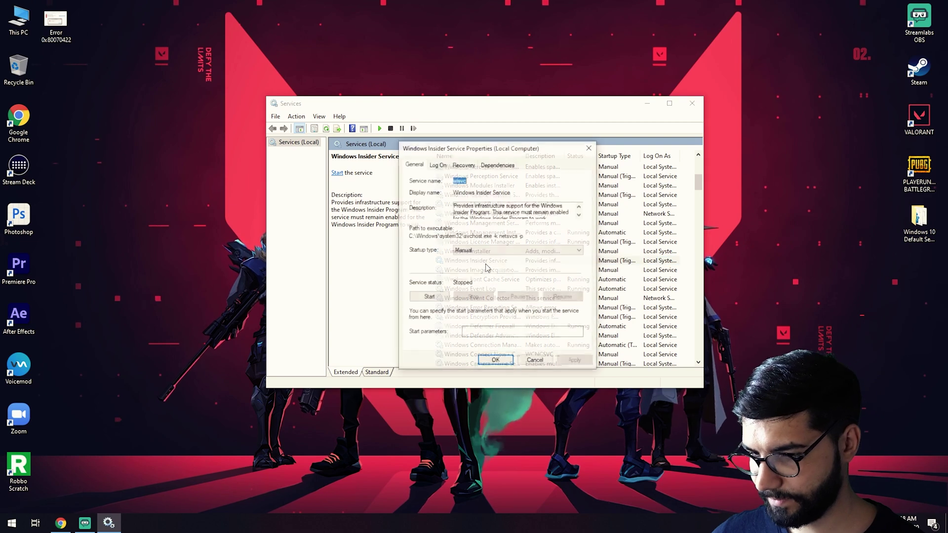
{"action": "left_click", "coordinate": [564, 250]}
{"action": "left_click", "coordinate": [575, 253]}
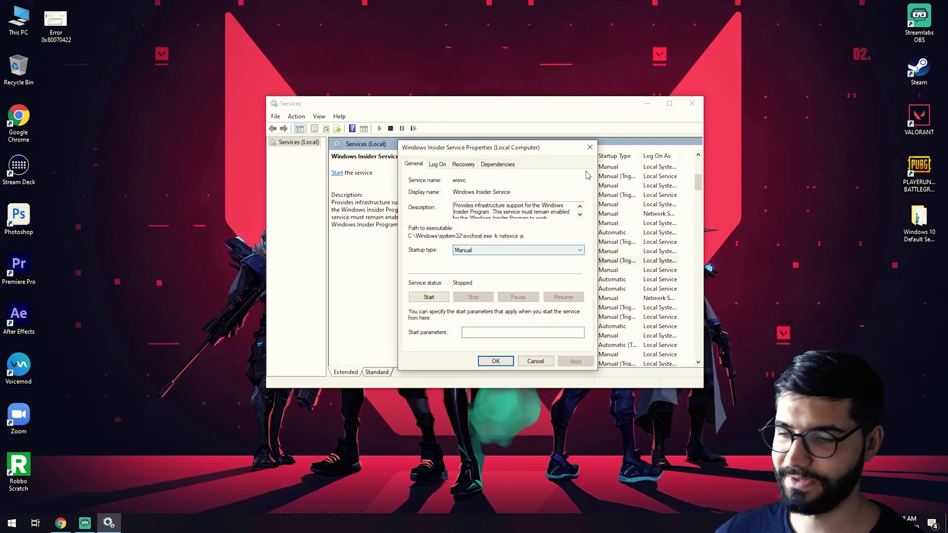
{"action": "left_click", "coordinate": [589, 147]}
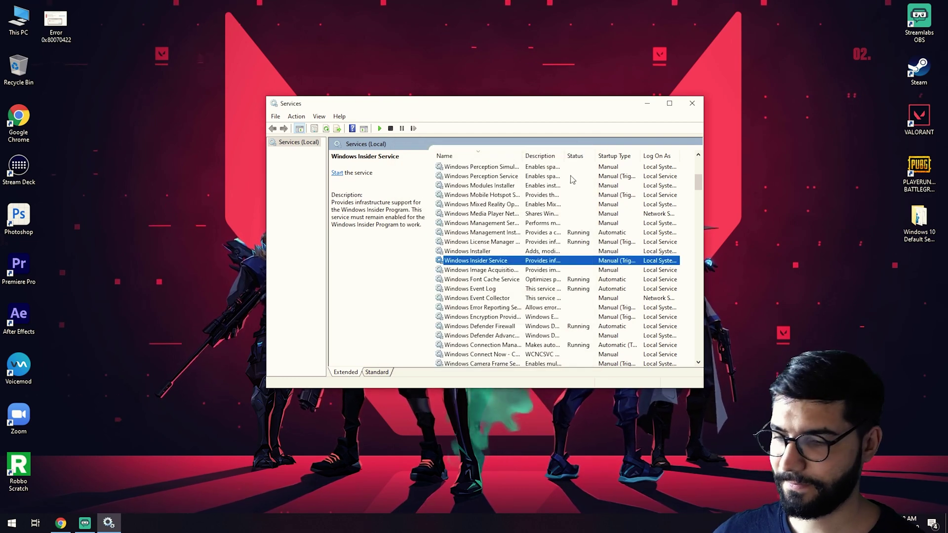
Recheck the firewall service properties, then close them and the Services window
{"action": "double_click", "coordinate": [492, 327]}
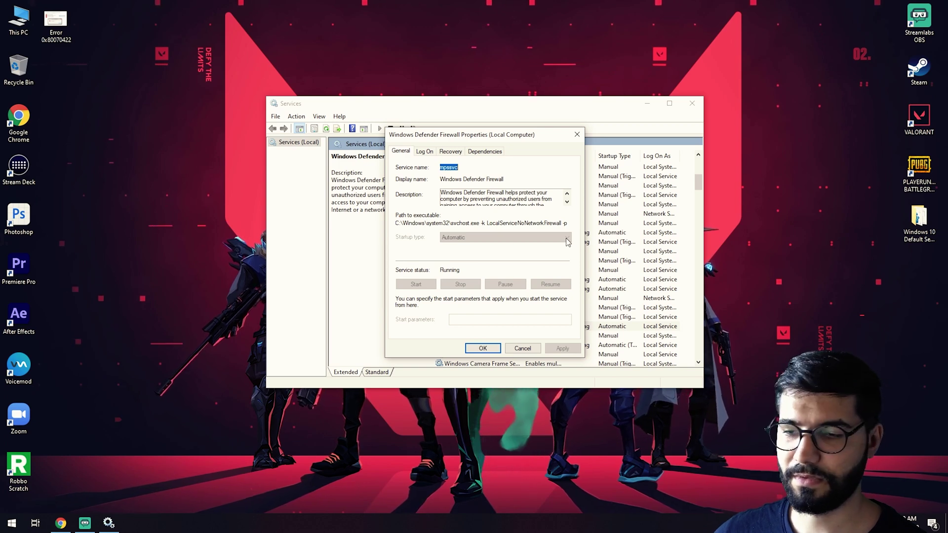
{"action": "left_click", "coordinate": [576, 134]}
{"action": "left_click", "coordinate": [691, 103]}
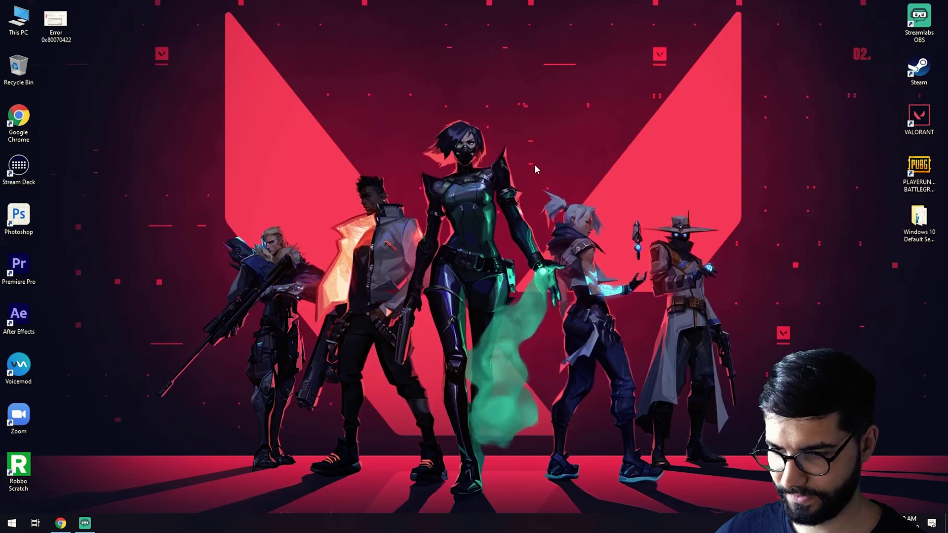
{"action": "right_click", "coordinate": [545, 165]}
{"action": "left_click", "coordinate": [551, 191]}
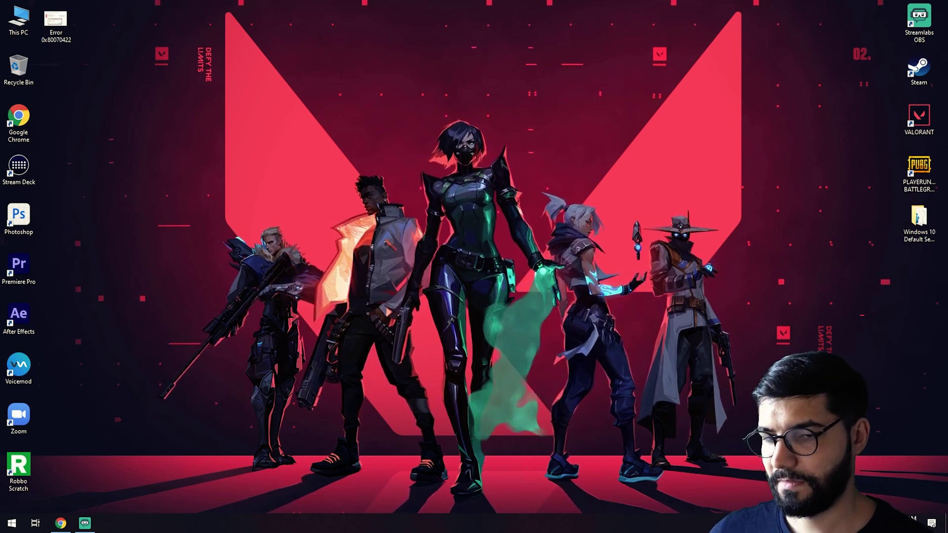
Open the Windows 10 Default Services folder and select the Windows_Defender_Firewall file
{"action": "double_click", "coordinate": [918, 217]}
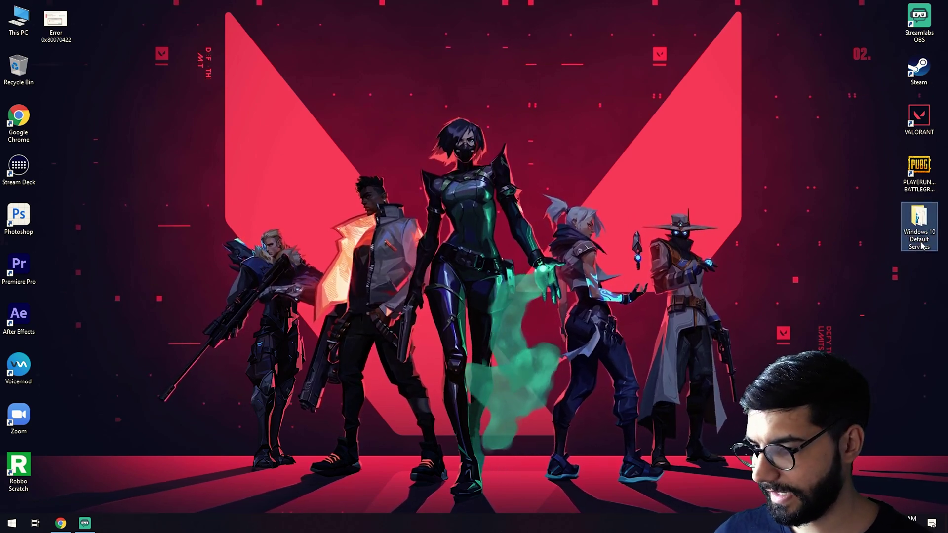
{"action": "left_click_drag", "start_coordinate": [614, 93], "coordinate": [488, 105]}
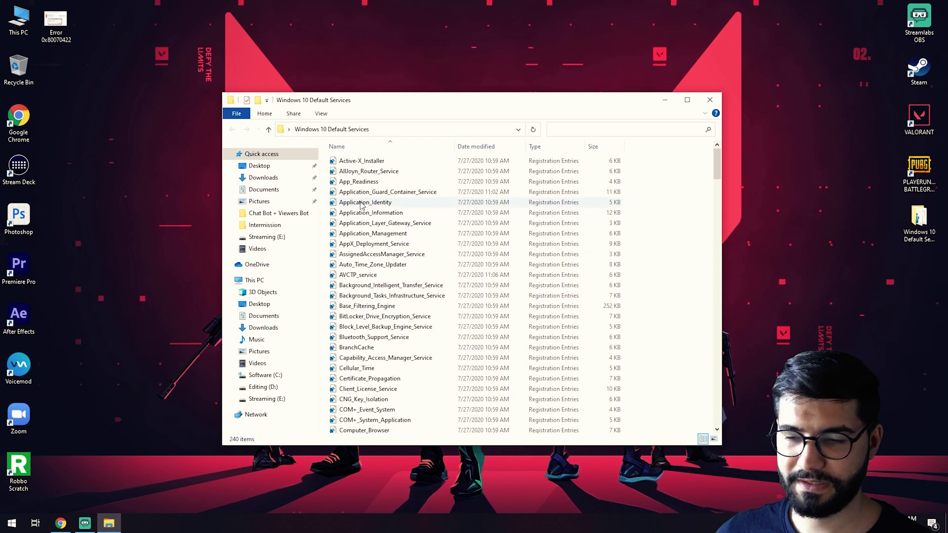
{"action": "left_click", "coordinate": [372, 274]}
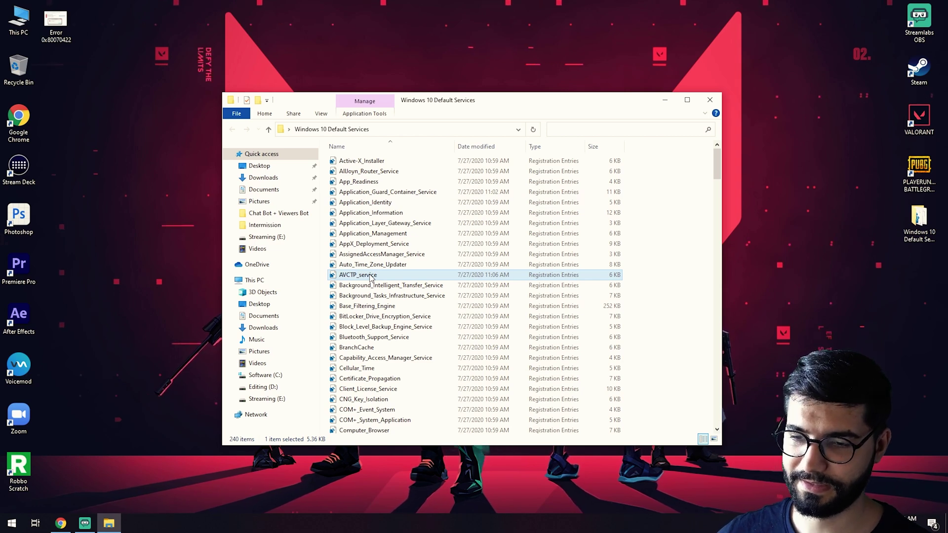
{"action": "scroll", "coordinate": [390, 291], "scroll_direction": "down", "scroll_amount": 20}
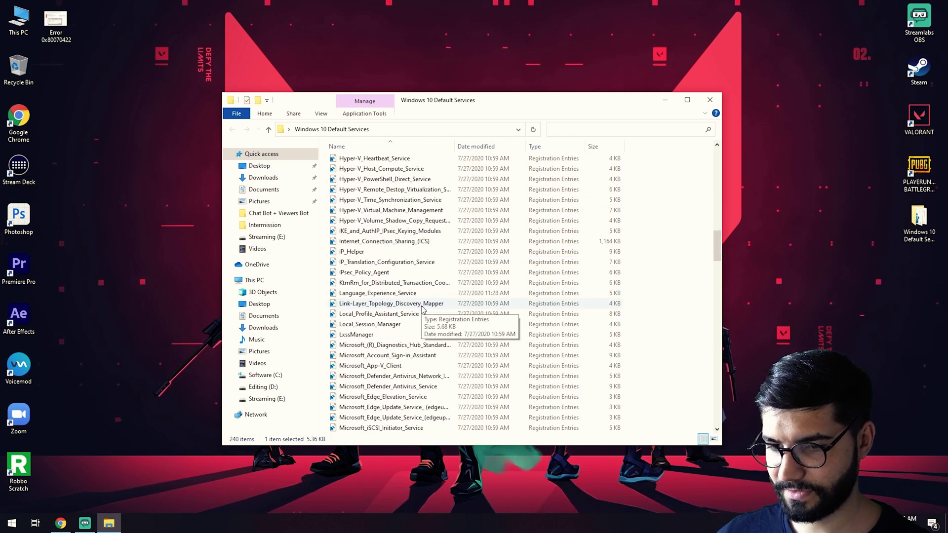
{"action": "scroll", "coordinate": [421, 308], "scroll_direction": "down", "scroll_amount": 20}
{"action": "scroll", "coordinate": [421, 310], "scroll_direction": "down", "scroll_amount": 15}
{"action": "left_click", "coordinate": [396, 305]}
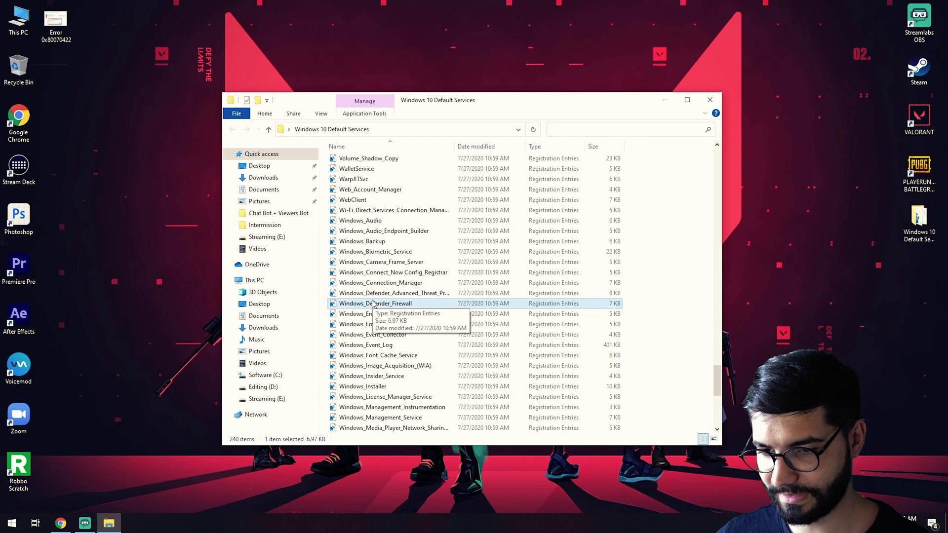
Copy Windows_Defender_Firewall onto the desktop and clear the folder's file selection
{"action": "left_click_drag", "start_coordinate": [372, 303], "coordinate": [60, 79]}
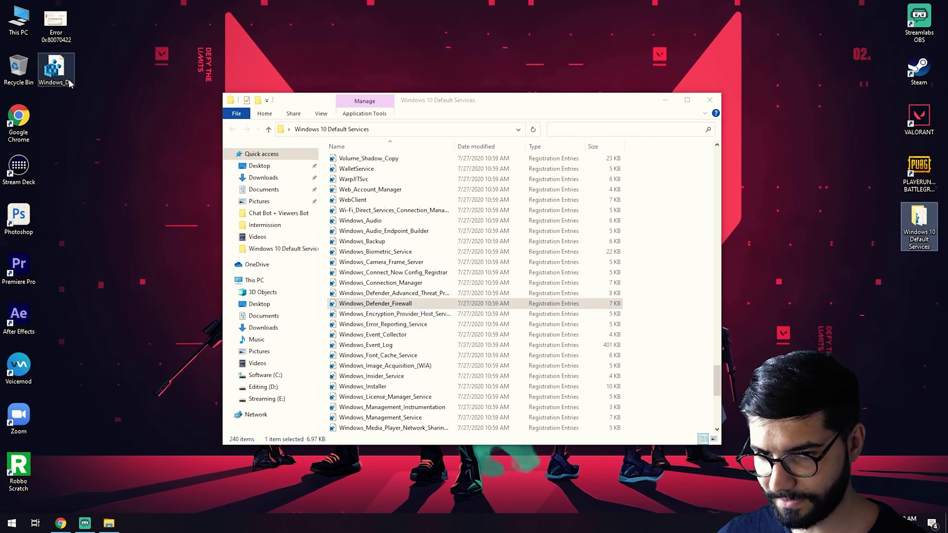
{"action": "left_click_drag", "start_coordinate": [477, 101], "coordinate": [538, 96]}
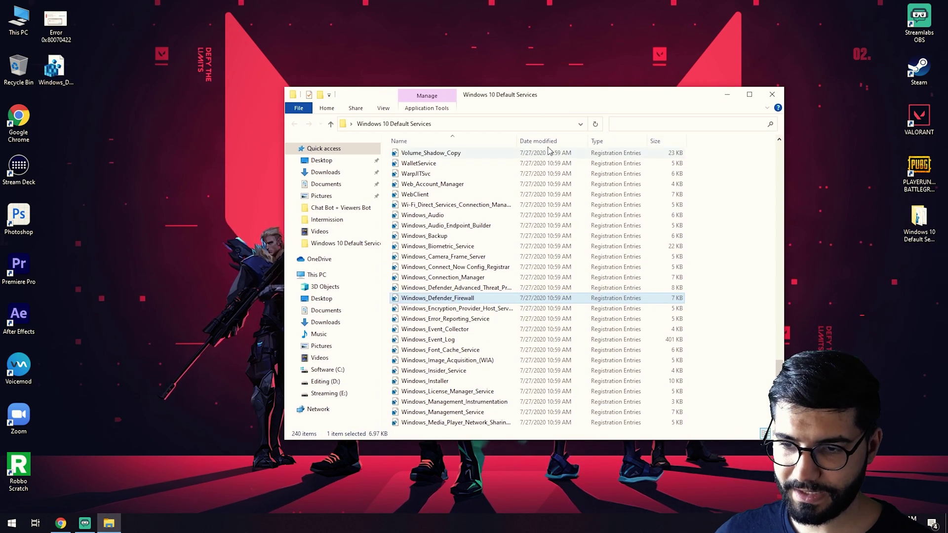
{"action": "left_click", "coordinate": [671, 204]}
{"action": "scroll", "coordinate": [727, 215], "scroll_direction": "up", "scroll_amount": 1}
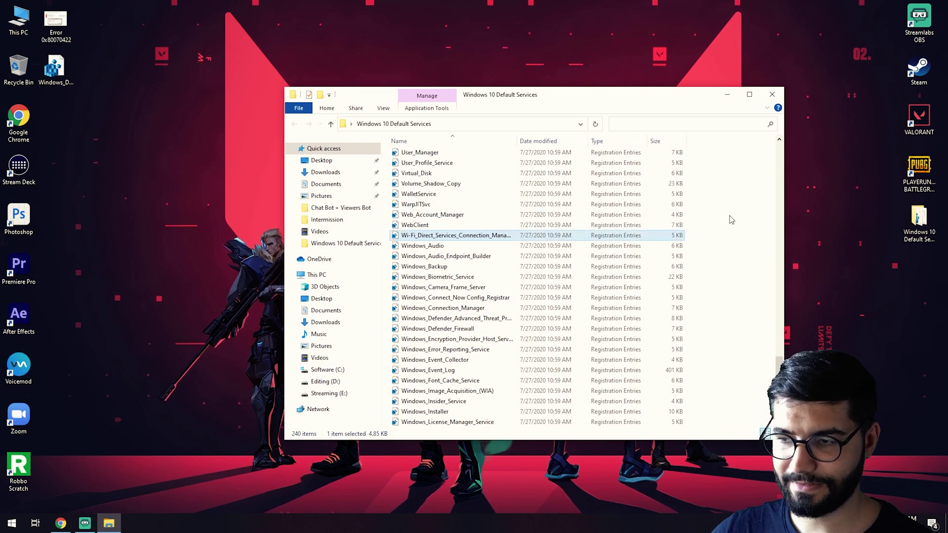
{"action": "left_click", "coordinate": [723, 222]}
Scroll the folder list, then select the copied firewall file on the desktop
{"action": "scroll", "coordinate": [720, 221], "scroll_direction": "up", "scroll_amount": 3}
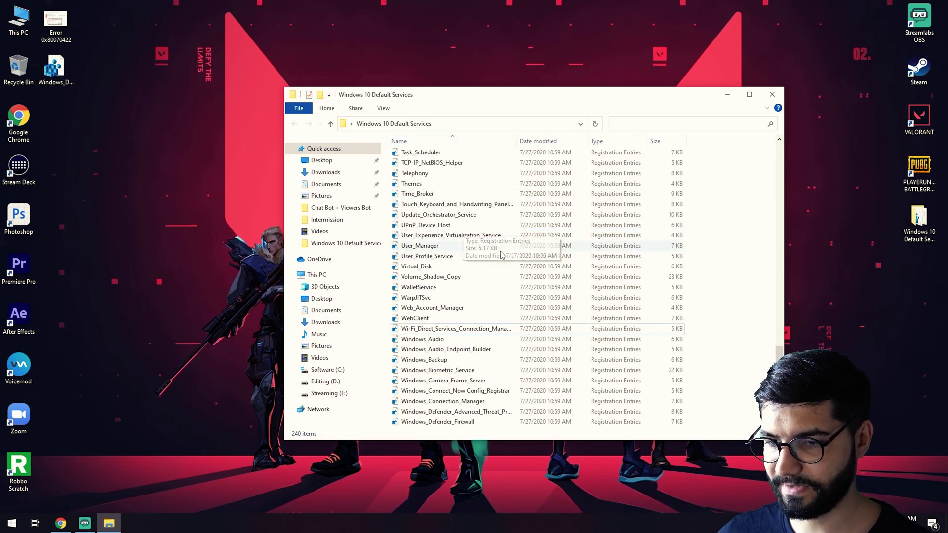
{"action": "scroll", "coordinate": [501, 254], "scroll_direction": "up", "scroll_amount": 2}
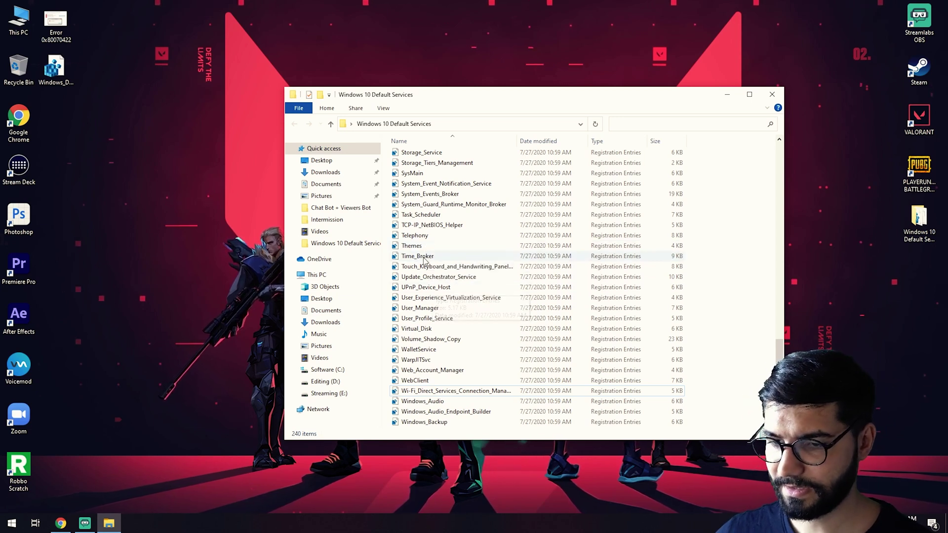
{"action": "scroll", "coordinate": [424, 261], "scroll_direction": "down", "scroll_amount": 2}
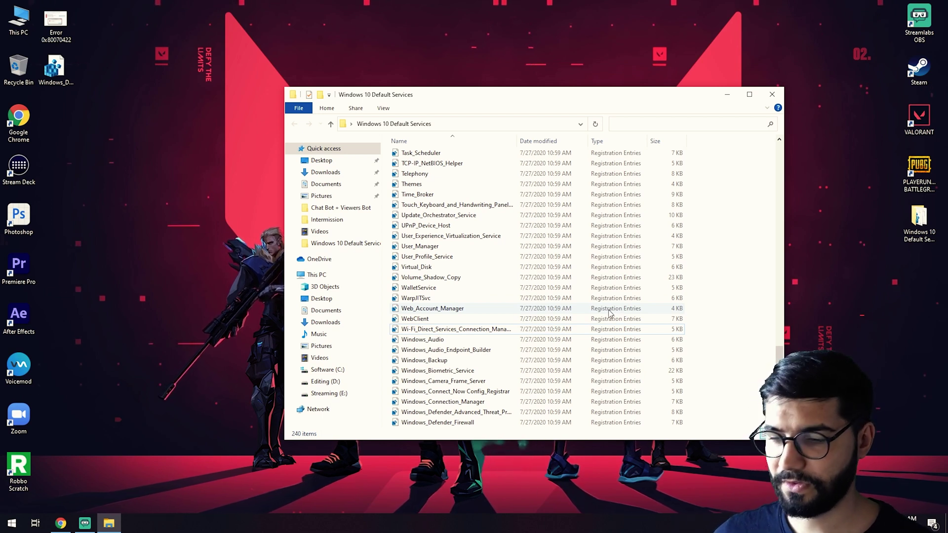
{"action": "scroll", "coordinate": [610, 313], "scroll_direction": "down", "scroll_amount": 1}
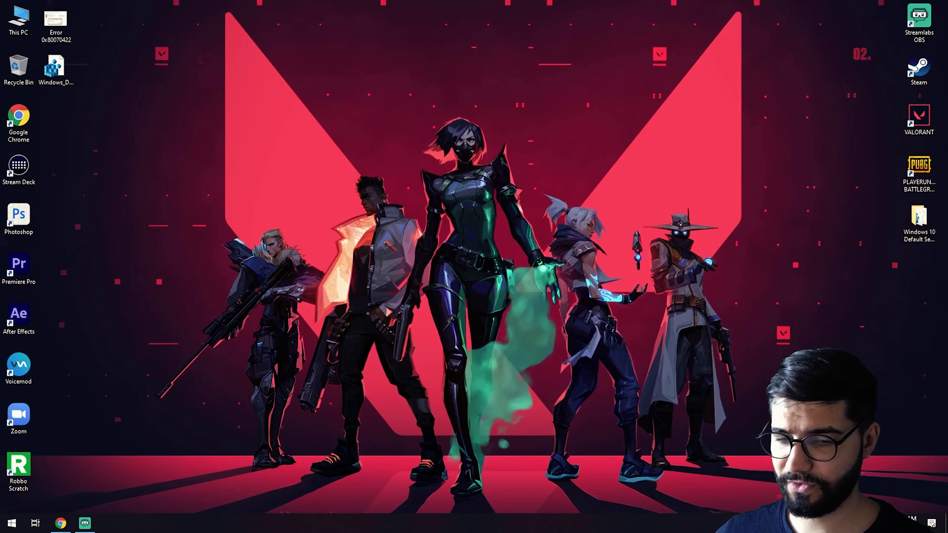
{"action": "left_click", "coordinate": [55, 69]}
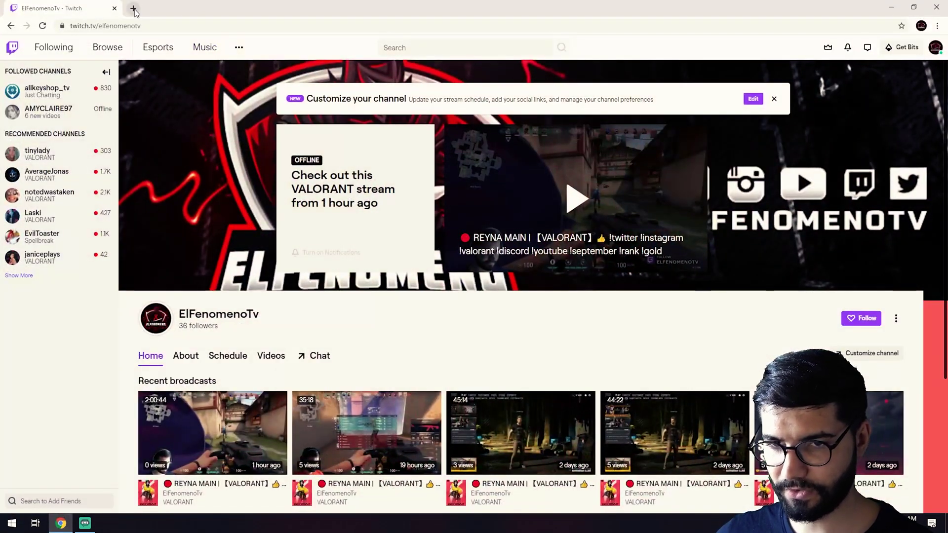
Go to the VirusTotal website in a new Chrome tab
{"action": "left_click", "coordinate": [133, 9]}
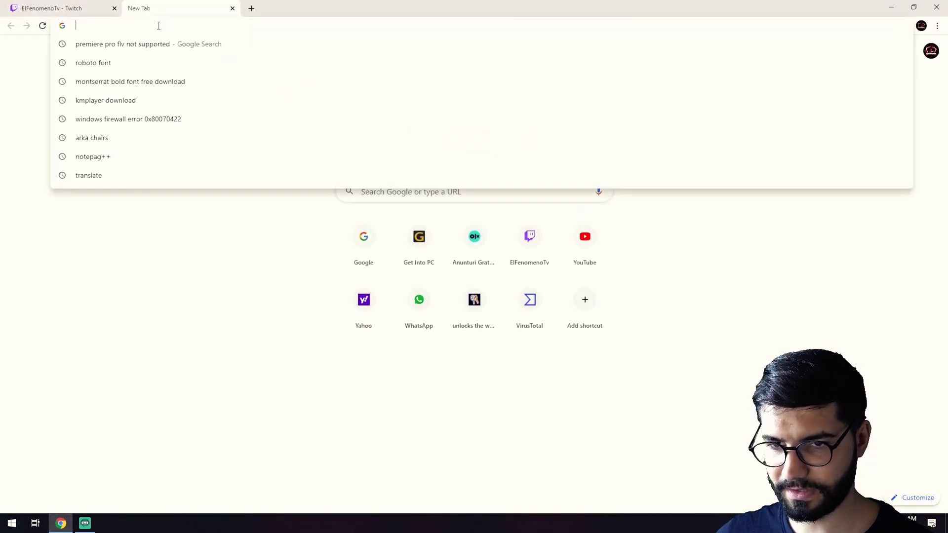
{"action": "type", "text": "vir"}
{"action": "key", "text": "Return"}
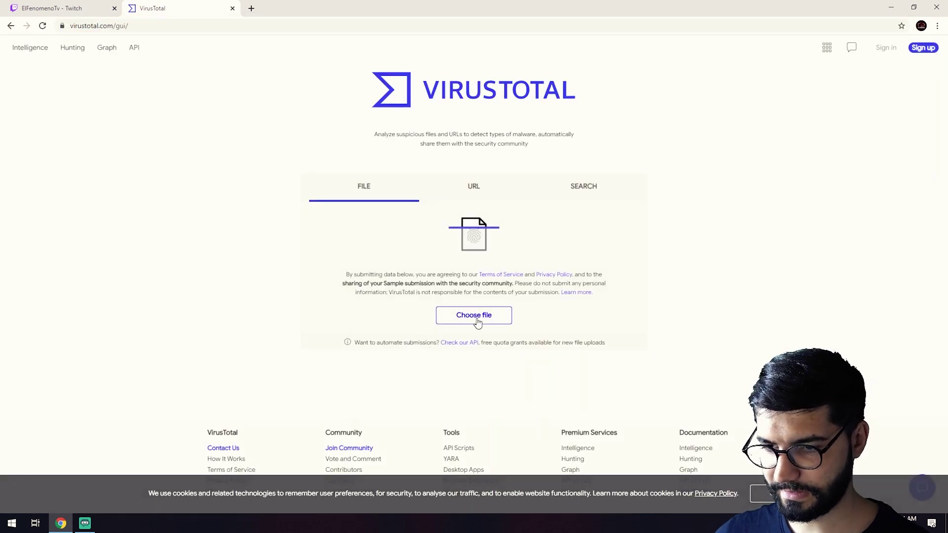
Upload Windows_Defender_Firewall from the desktop and have VirusTotal reanalyse it
{"action": "left_click", "coordinate": [475, 318]}
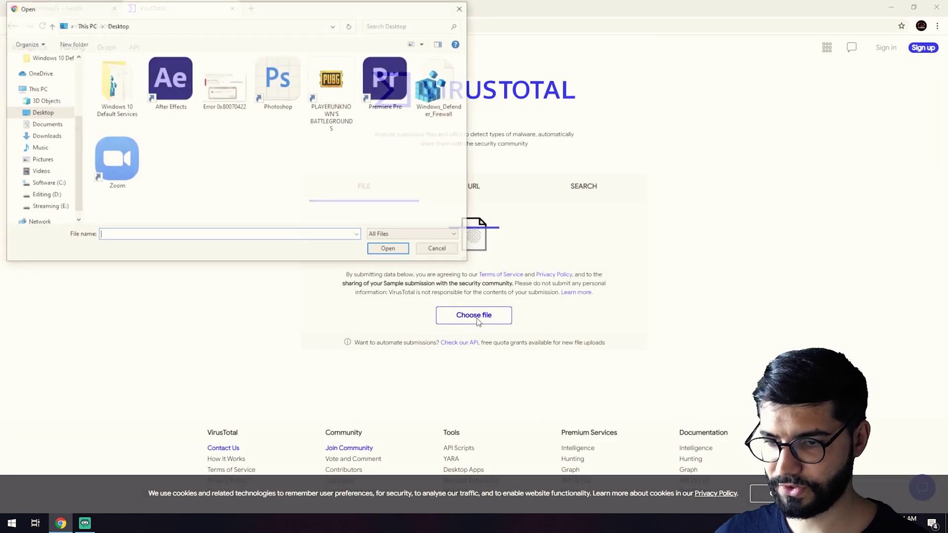
{"action": "left_click", "coordinate": [435, 85]}
{"action": "left_click", "coordinate": [391, 250]}
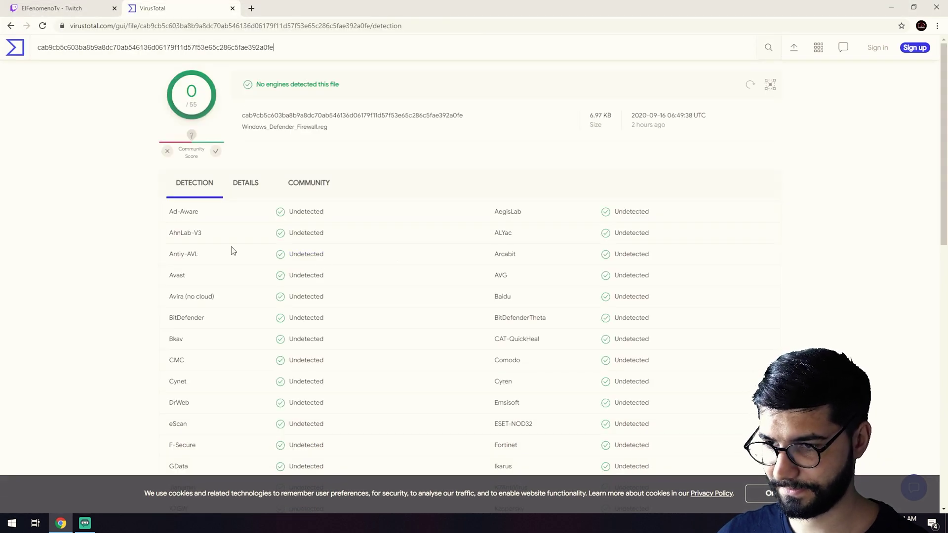
{"action": "left_click", "coordinate": [750, 86]}
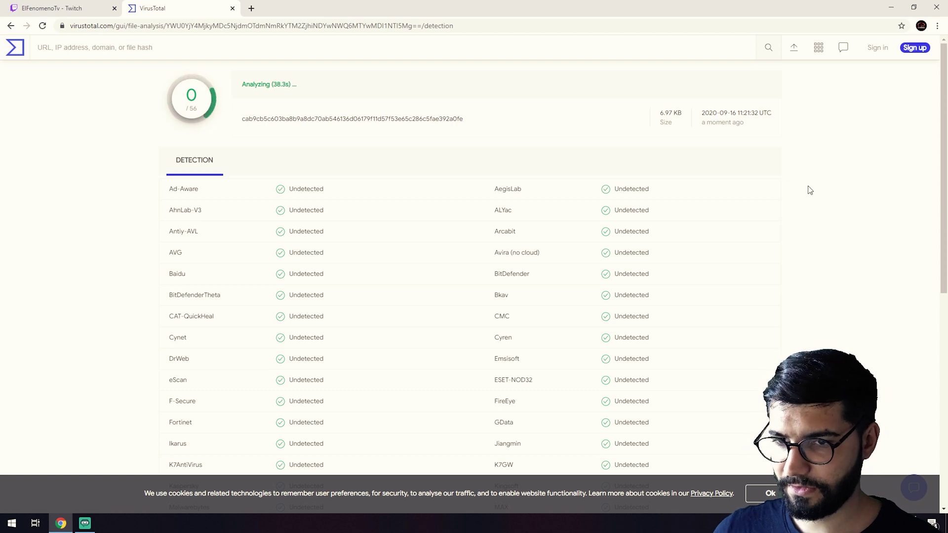
Review the 0/57 VirusTotal detection report, then minimize Chrome to the desktop
{"action": "scroll", "coordinate": [775, 247], "scroll_direction": "down", "scroll_amount": 8}
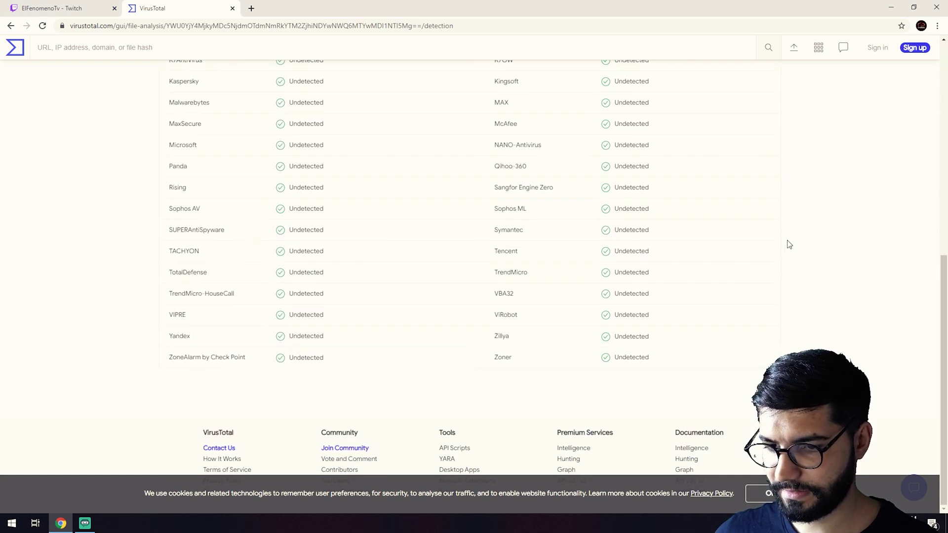
{"action": "scroll", "coordinate": [789, 241], "scroll_direction": "up", "scroll_amount": 10}
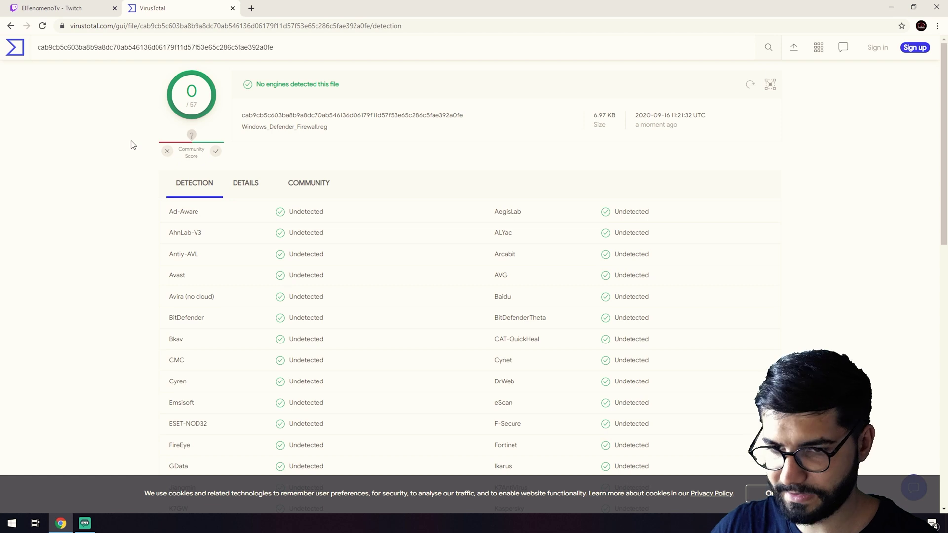
{"action": "scroll", "coordinate": [702, 266], "scroll_direction": "down", "scroll_amount": 15}
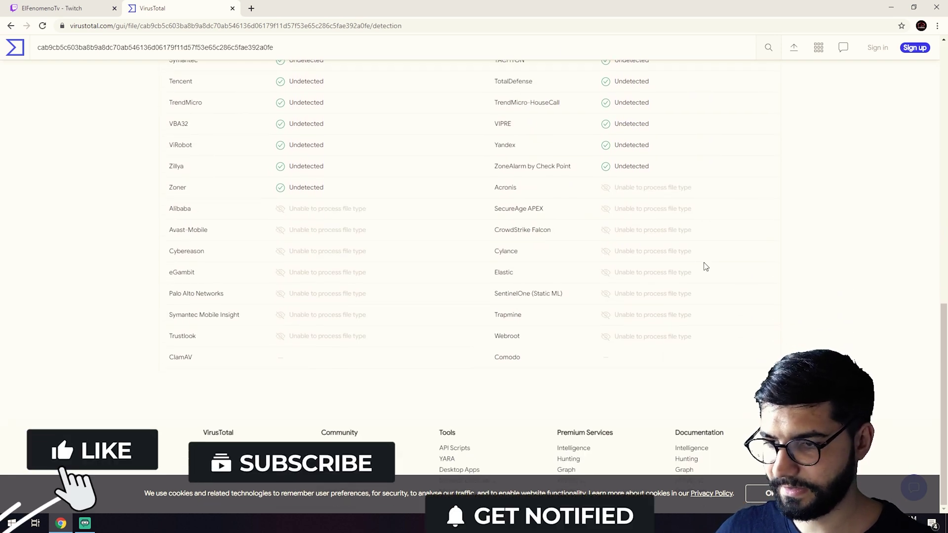
{"action": "scroll", "coordinate": [711, 262], "scroll_direction": "up", "scroll_amount": 1}
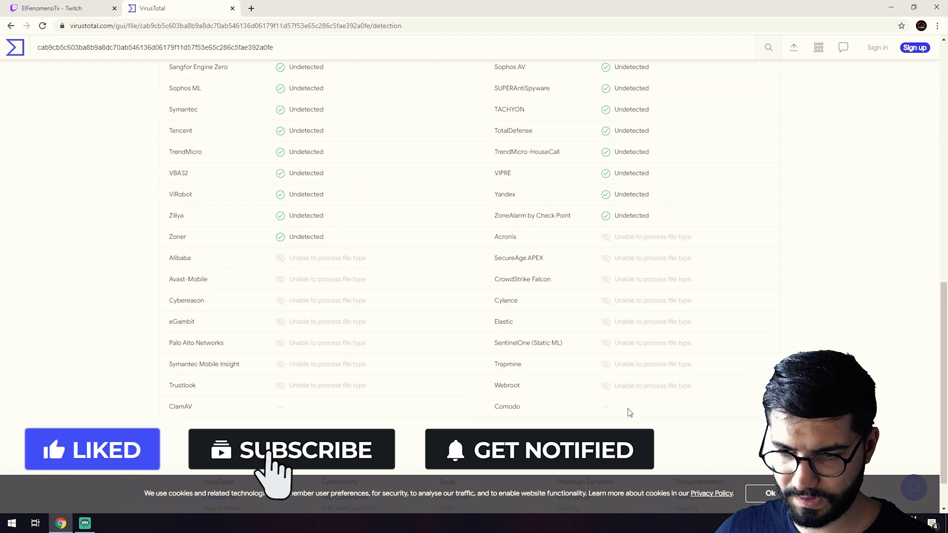
{"action": "key", "text": "ctrl+a"}
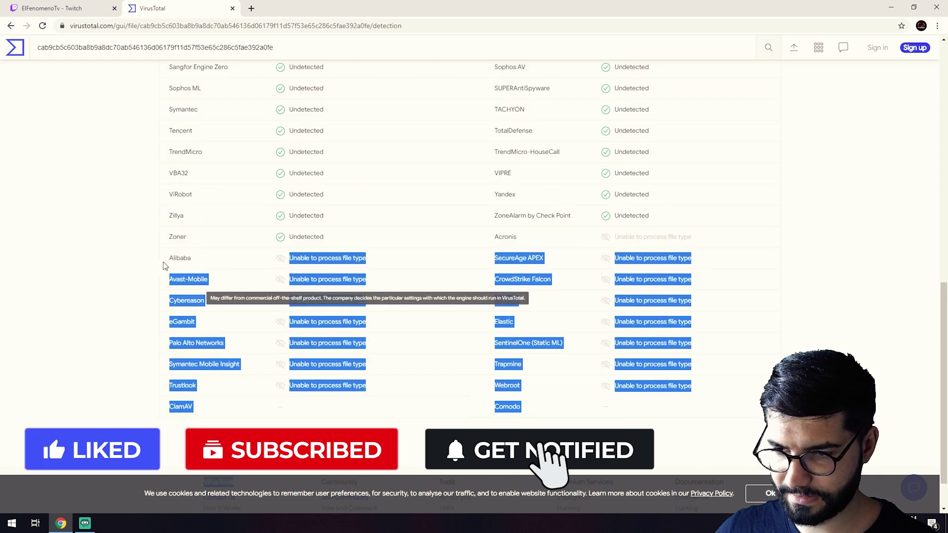
{"action": "left_click", "coordinate": [132, 264]}
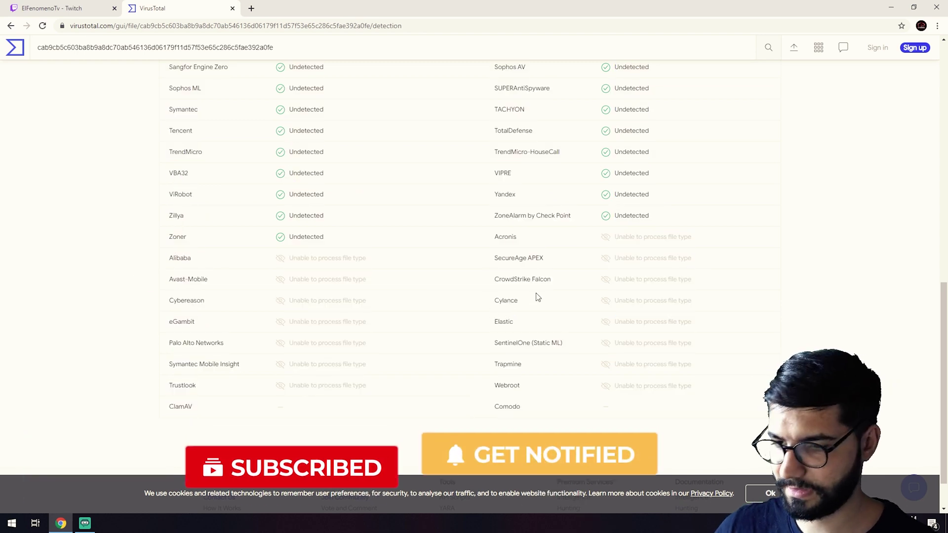
{"action": "scroll", "coordinate": [700, 269], "scroll_direction": "up", "scroll_amount": 10}
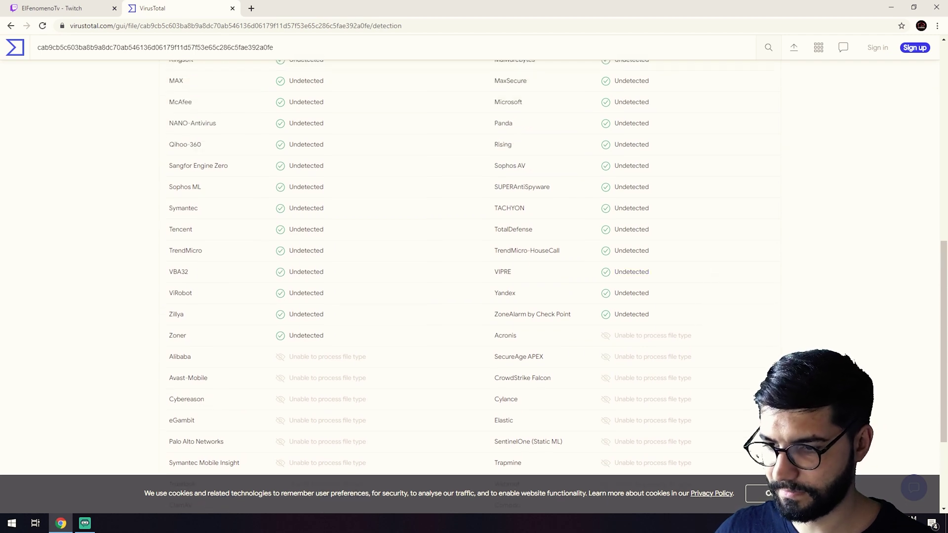
{"action": "scroll", "coordinate": [713, 312], "scroll_direction": "up", "scroll_amount": 3}
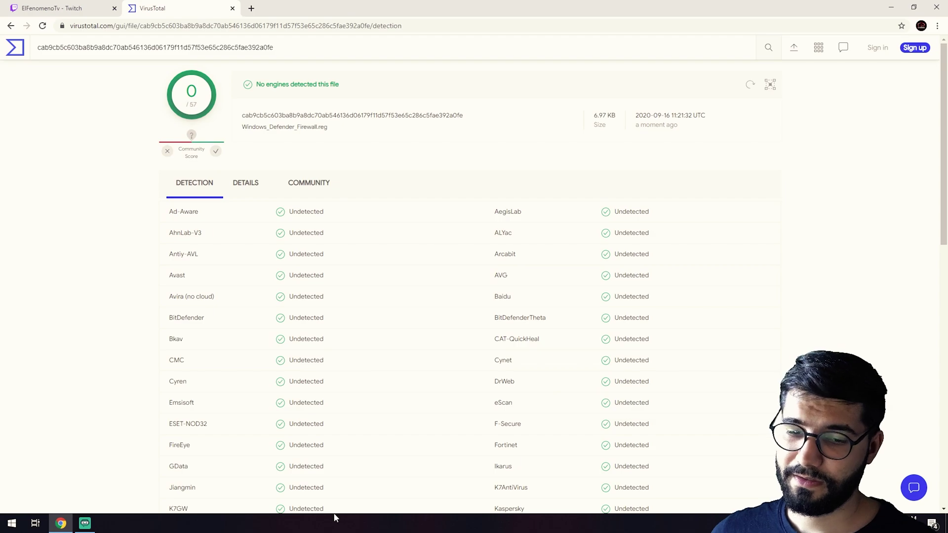
{"action": "left_click", "coordinate": [61, 523]}
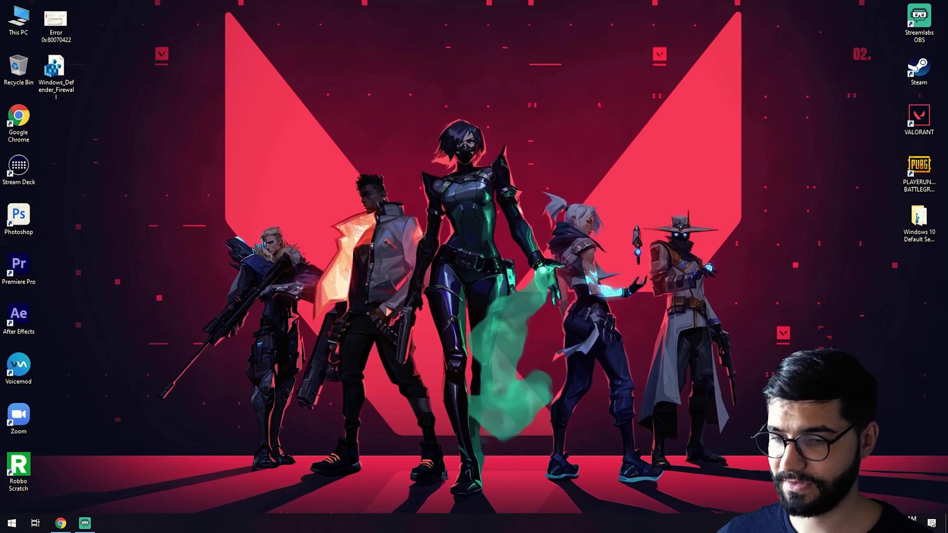
Confirm Windows Defender Firewall shows On in Control Panel, then close the firewall page
{"action": "left_click", "coordinate": [3, 526]}
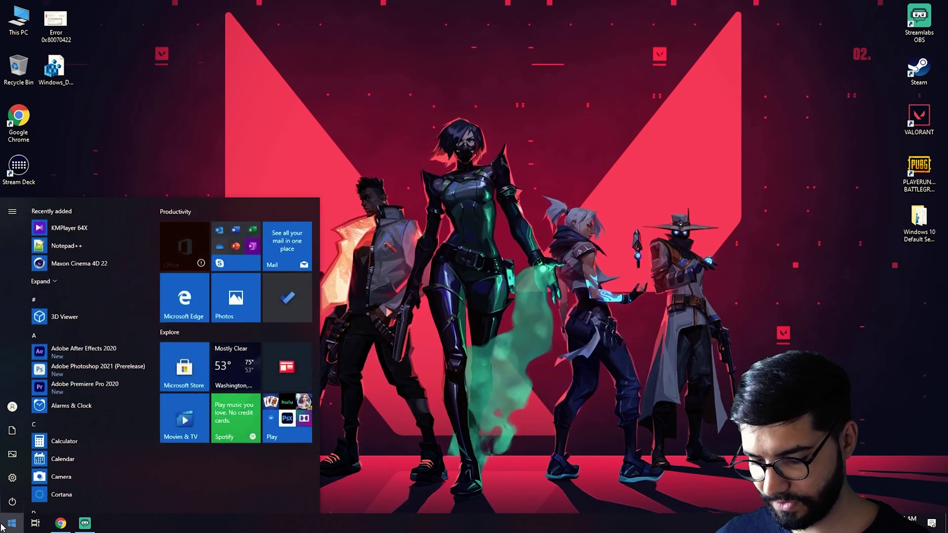
{"action": "type", "text": "cont"}
{"action": "left_click", "coordinate": [79, 262]}
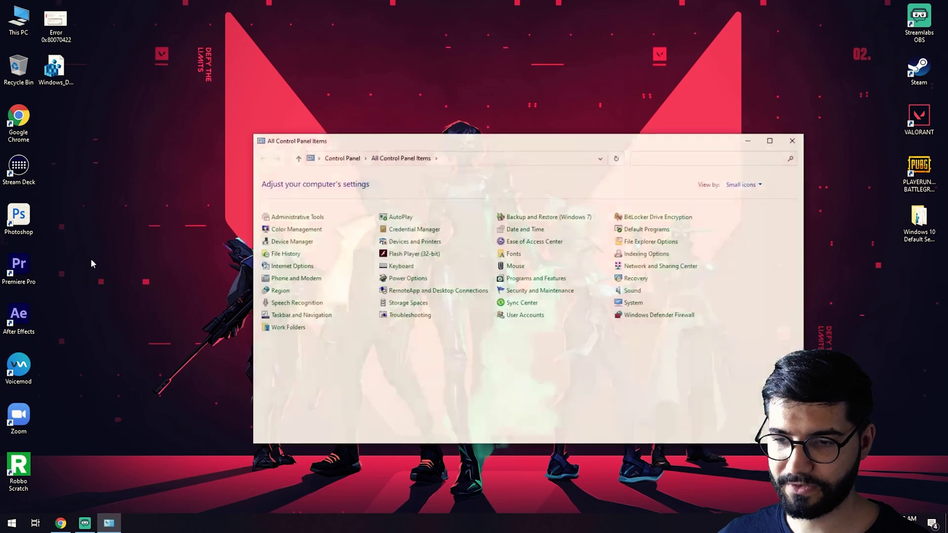
{"action": "left_click", "coordinate": [660, 316]}
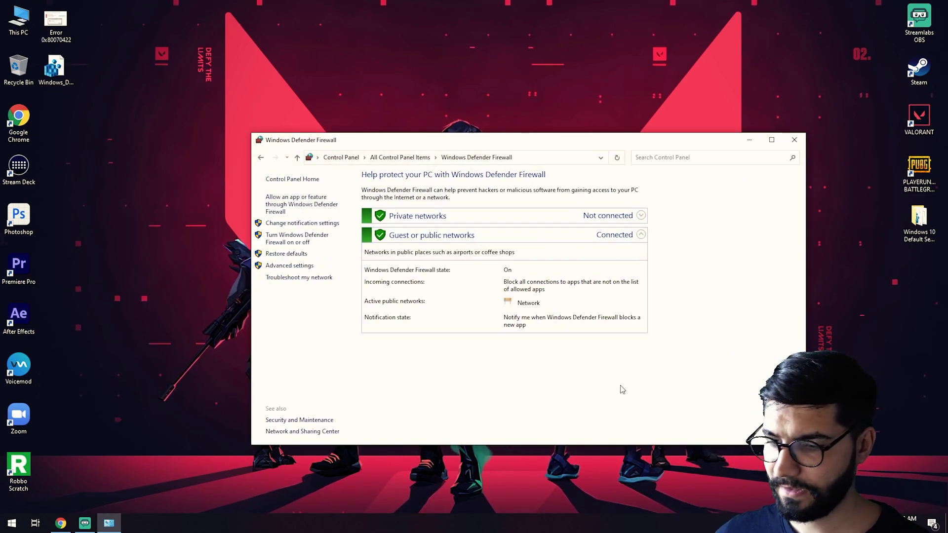
{"action": "left_click", "coordinate": [63, 81]}
{"action": "left_click", "coordinate": [64, 80]}
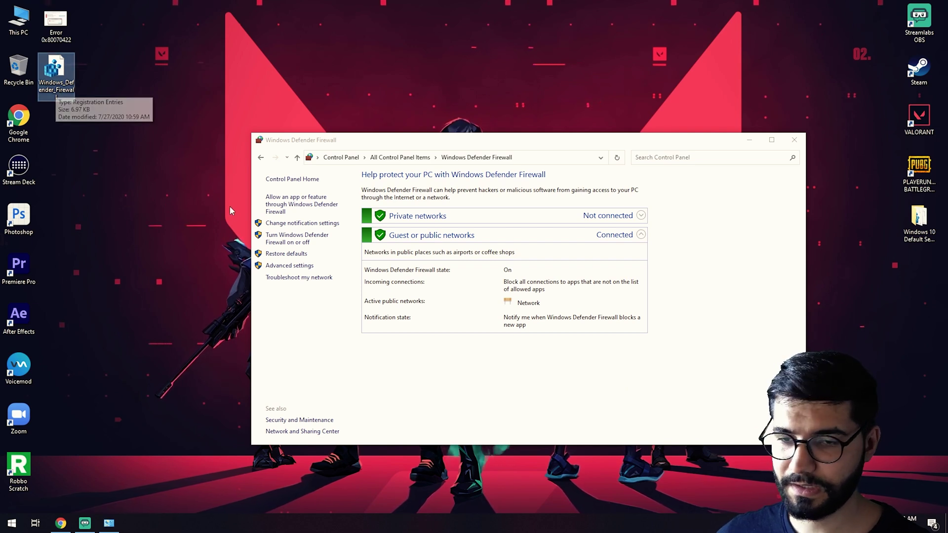
{"action": "left_click", "coordinate": [794, 139]}
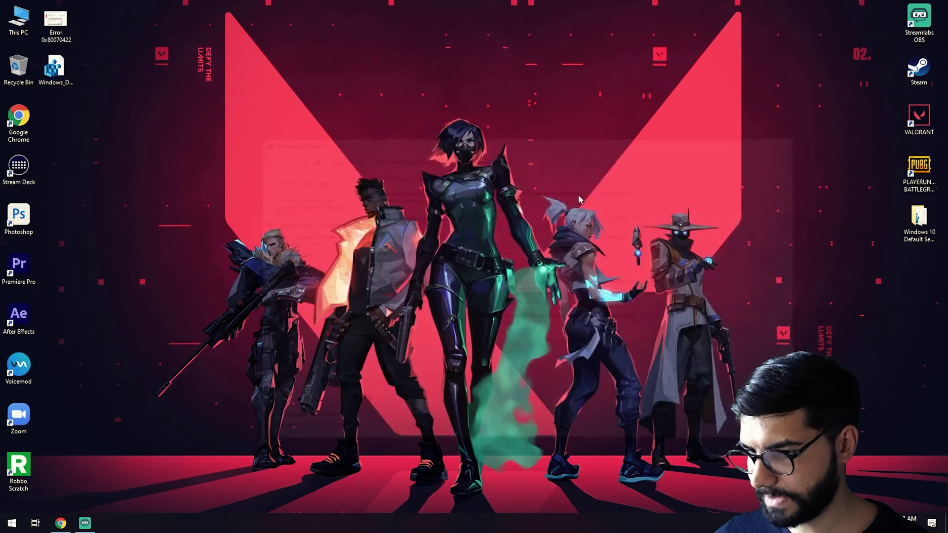
Refresh the desktop twice from its context menu
{"action": "right_click", "coordinate": [506, 208]}
{"action": "left_click", "coordinate": [524, 238]}
{"action": "right_click", "coordinate": [507, 228]}
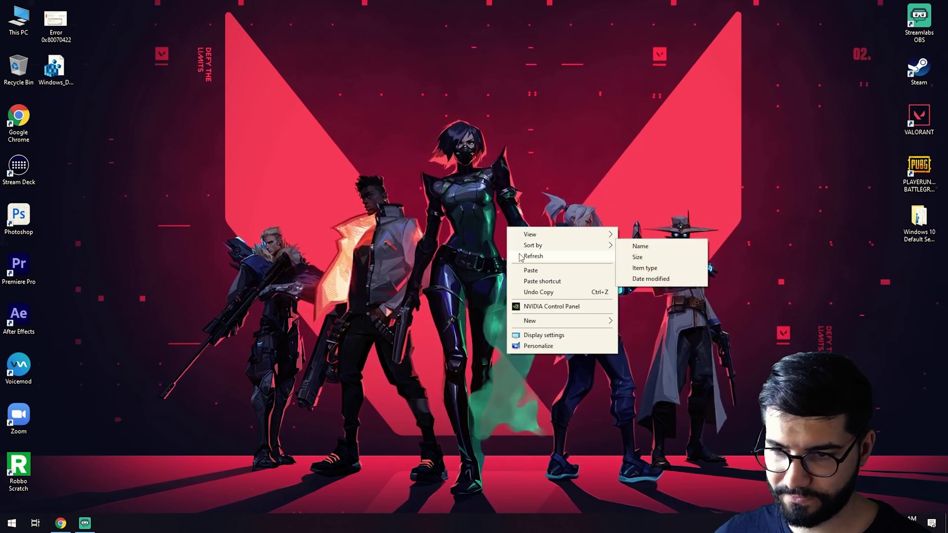
{"action": "left_click", "coordinate": [517, 253]}
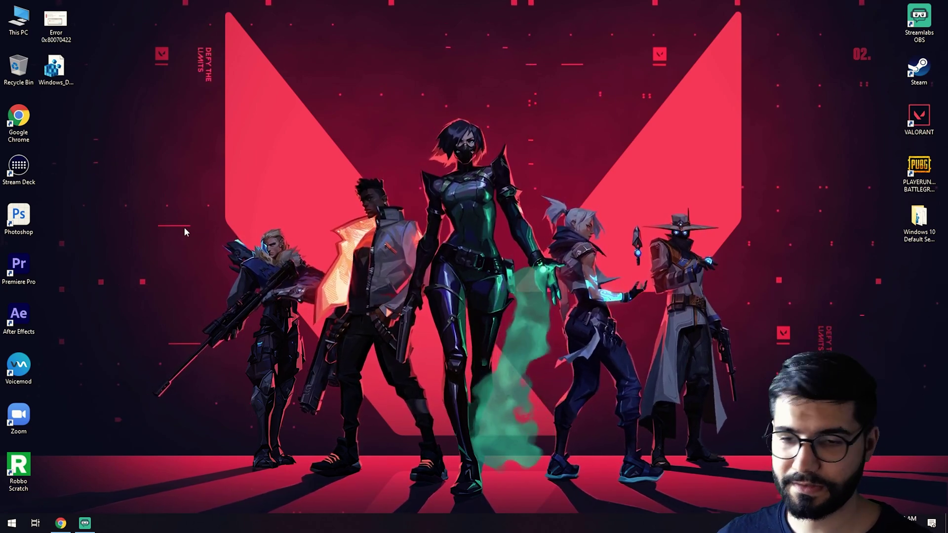
Open Windows_Defender_Firewall.reg for editing in Notepad++
{"action": "right_click", "coordinate": [54, 75]}
{"action": "left_click", "coordinate": [79, 114]}
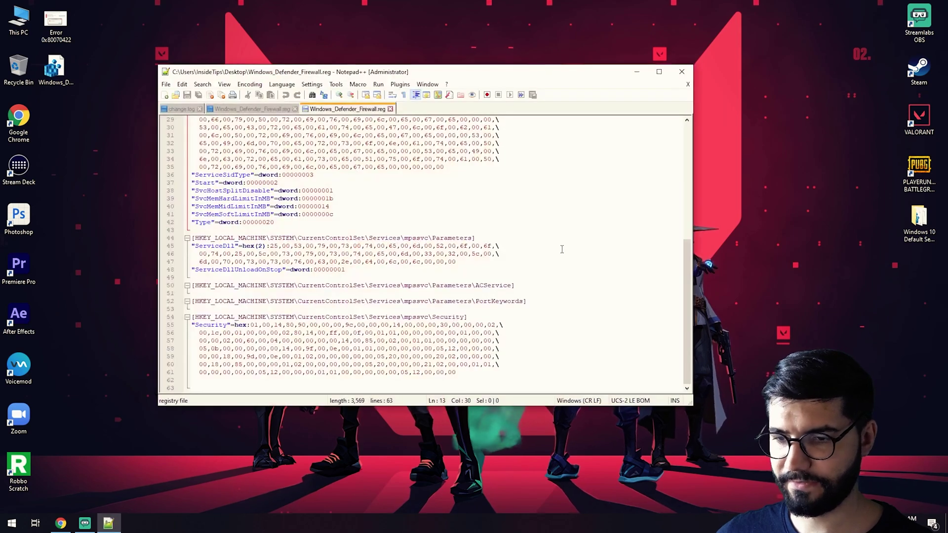
{"action": "left_click_drag", "start_coordinate": [685, 297], "coordinate": [682, 211]}
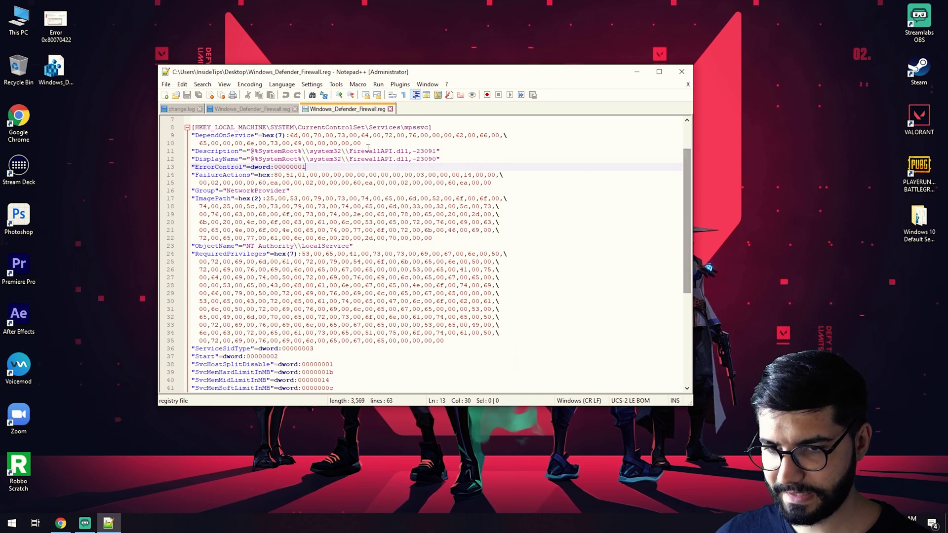
Read through the file's 63 lines of mpssvc service registry entries, starting from the service key
{"action": "left_click", "coordinate": [518, 127]}
{"action": "scroll", "coordinate": [516, 148], "scroll_direction": "down", "scroll_amount": 1}
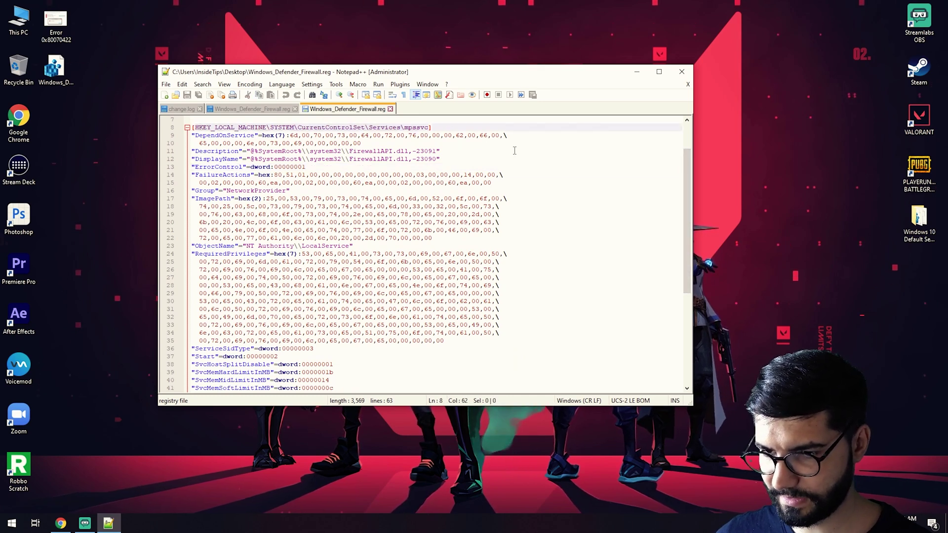
{"action": "scroll", "coordinate": [533, 184], "scroll_direction": "down", "scroll_amount": 1}
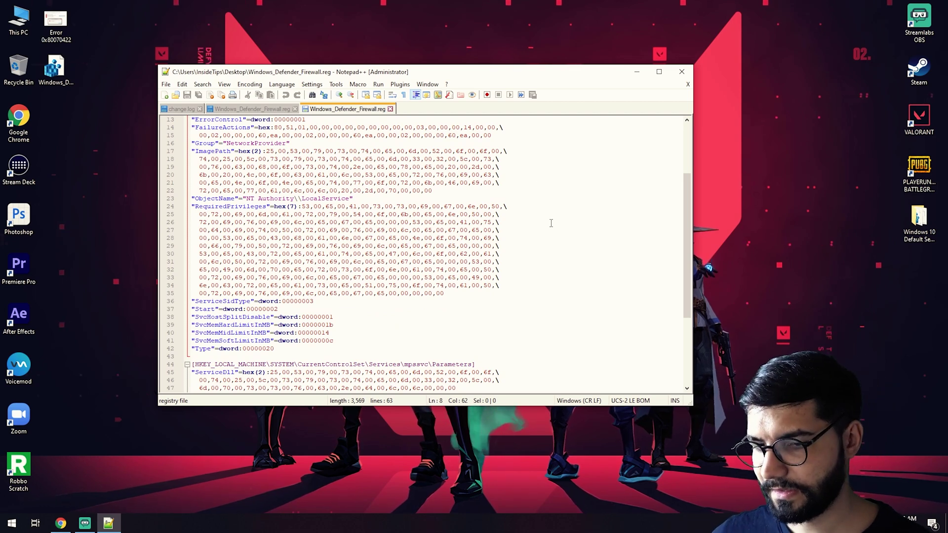
{"action": "scroll", "coordinate": [542, 202], "scroll_direction": "down", "scroll_amount": 2}
{"action": "scroll", "coordinate": [550, 226], "scroll_direction": "down", "scroll_amount": 4}
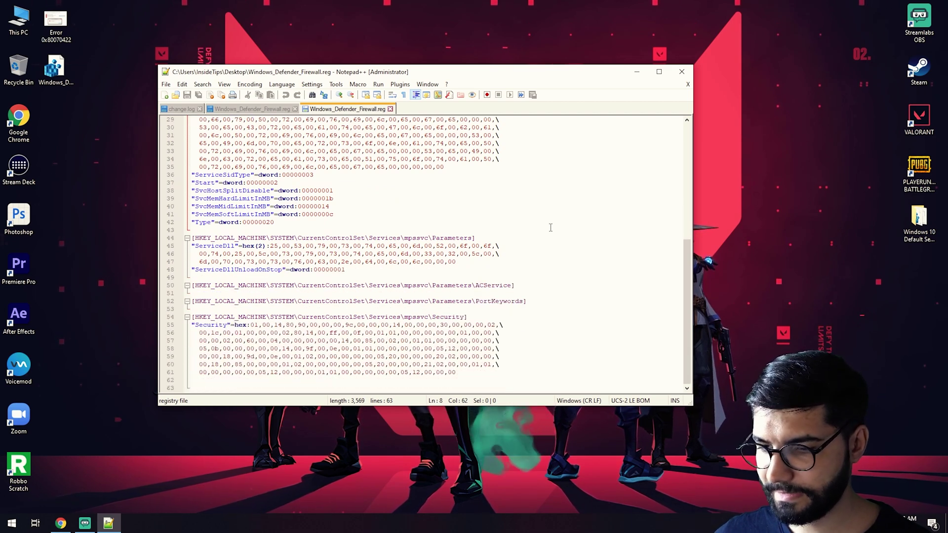
{"action": "scroll", "coordinate": [558, 217], "scroll_direction": "up", "scroll_amount": 6}
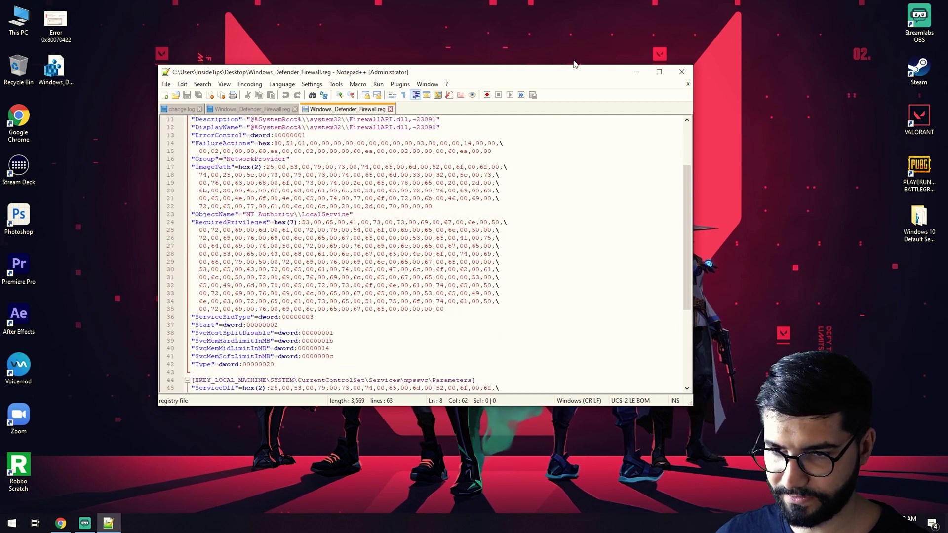
{"action": "left_click", "coordinate": [682, 72]}
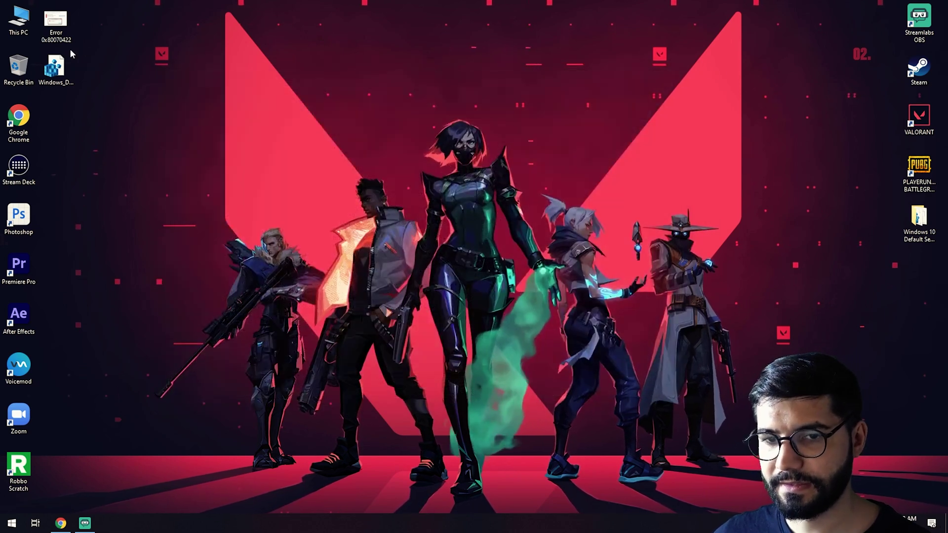
{"action": "left_click", "coordinate": [49, 68]}
{"action": "left_click", "coordinate": [381, 322]}
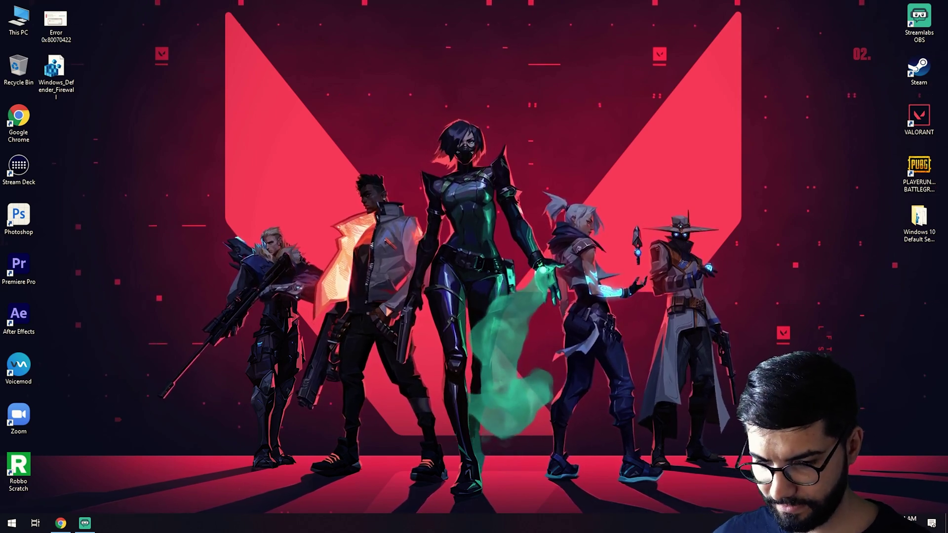
{"action": "left_click", "coordinate": [60, 523]}
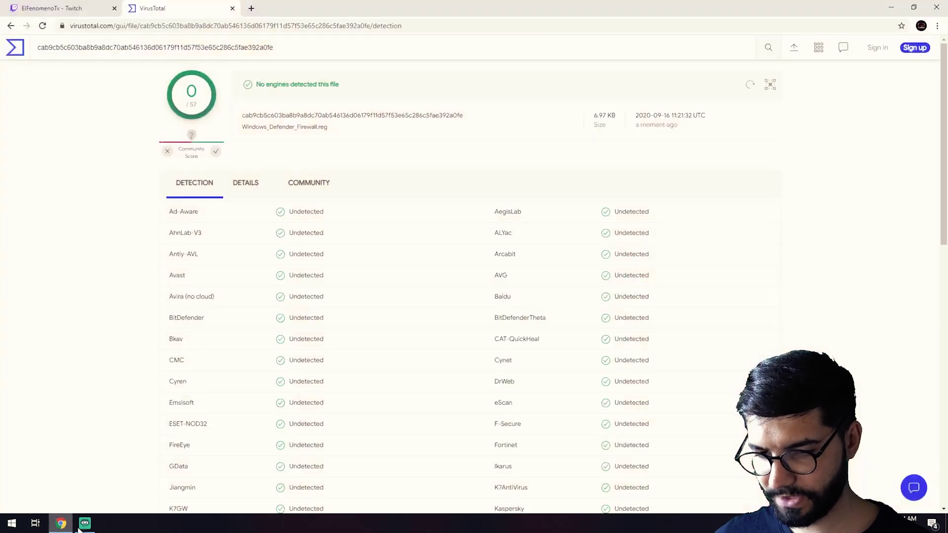
Close the VirusTotal results tab and select the streamer's channel name on the Twitch page
{"action": "left_click", "coordinate": [232, 9]}
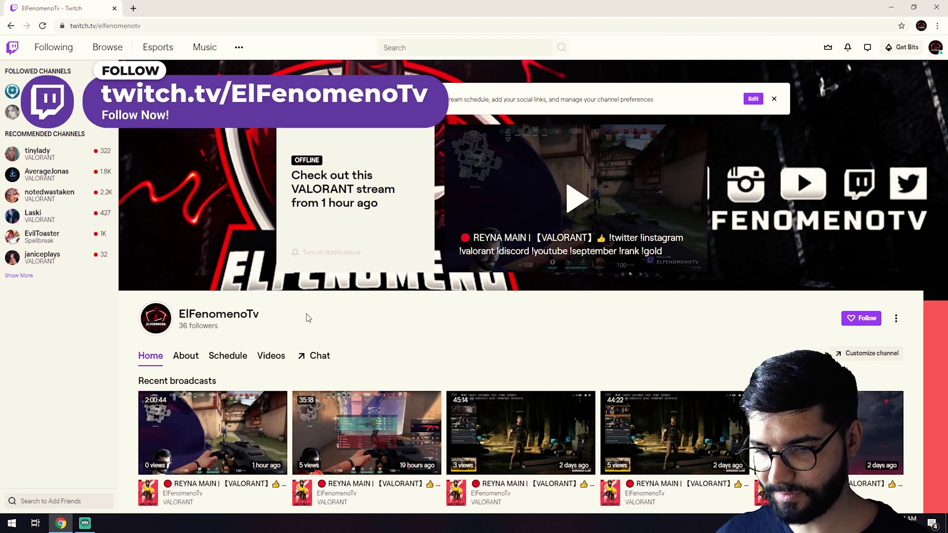
{"action": "left_click_drag", "start_coordinate": [306, 317], "coordinate": [180, 314]}
{"action": "double_click", "coordinate": [182, 314]}
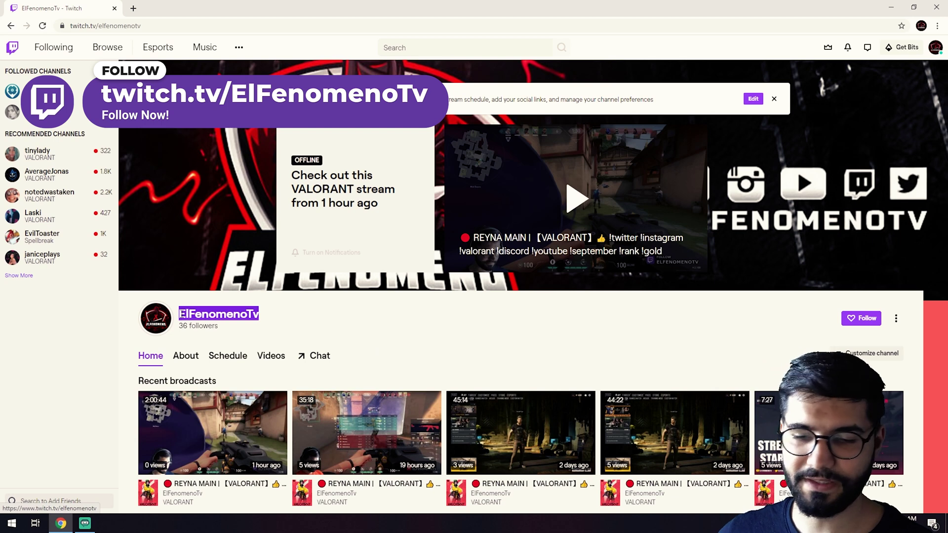
{"action": "left_click", "coordinate": [312, 334]}
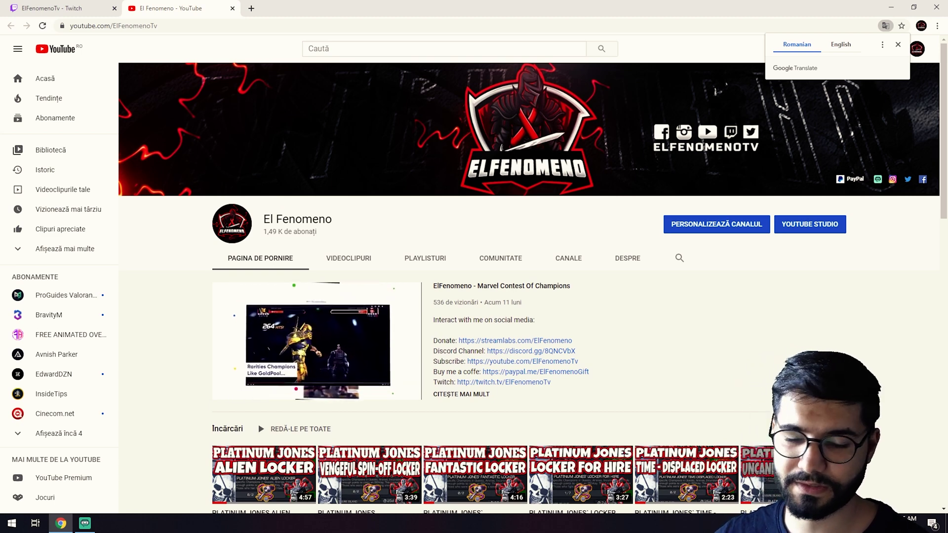
Open the channel's Twitter profile, highlight the Instagram username, return to Twitch, then minimize Chrome
{"action": "left_click", "coordinate": [907, 179]}
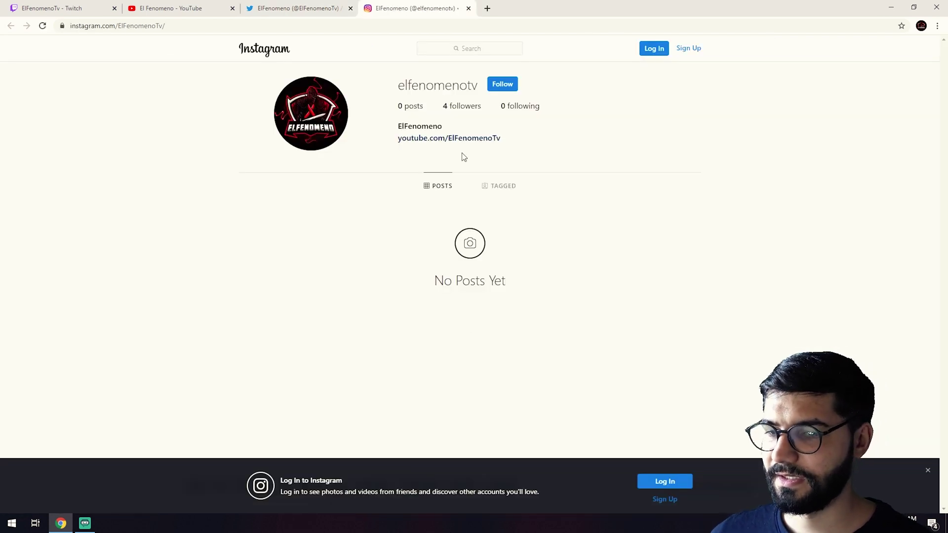
{"action": "left_click_drag", "start_coordinate": [398, 85], "coordinate": [476, 77]}
{"action": "left_click", "coordinate": [315, 245]}
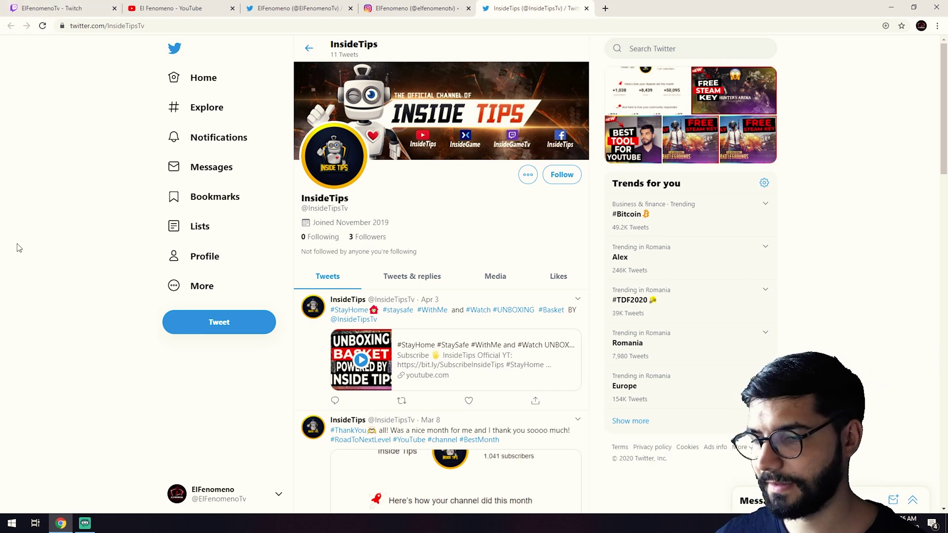
{"action": "left_click", "coordinate": [49, 8]}
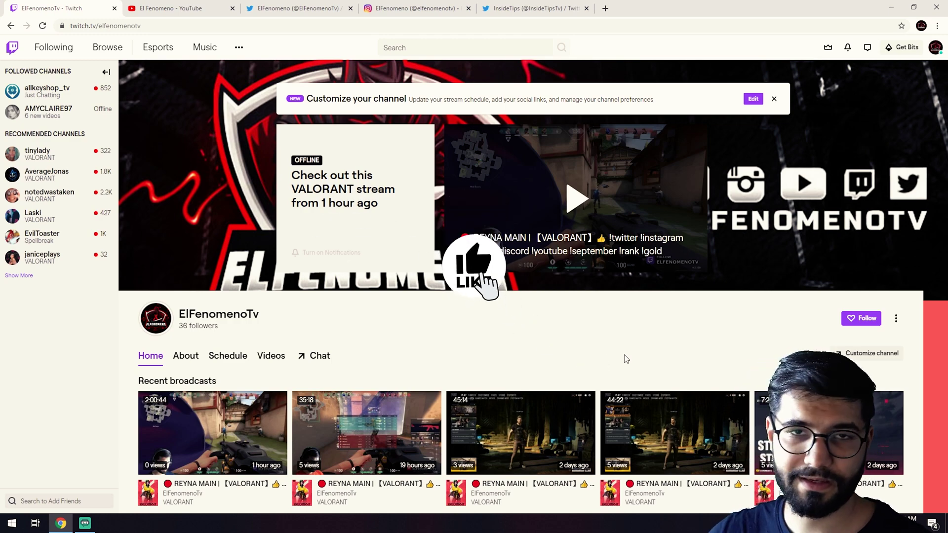
{"action": "left_click", "coordinate": [888, 7]}
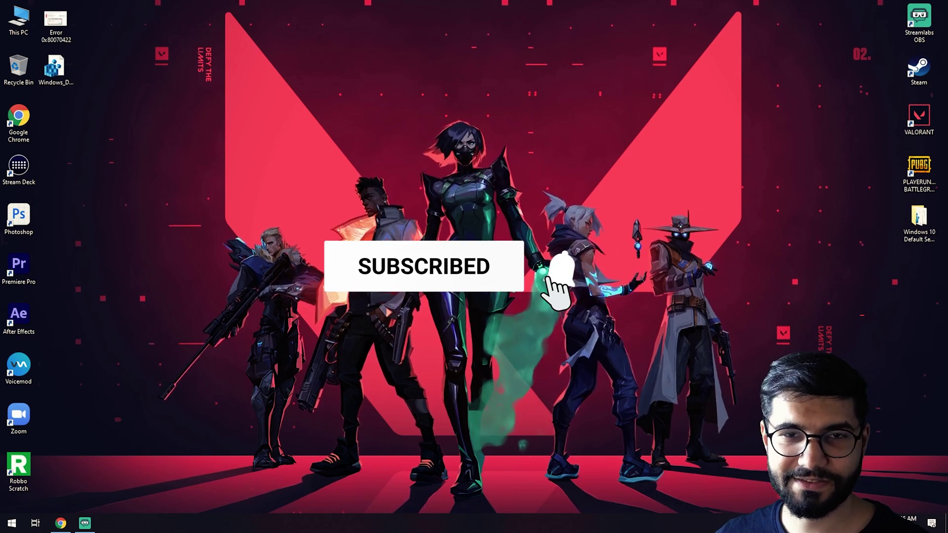